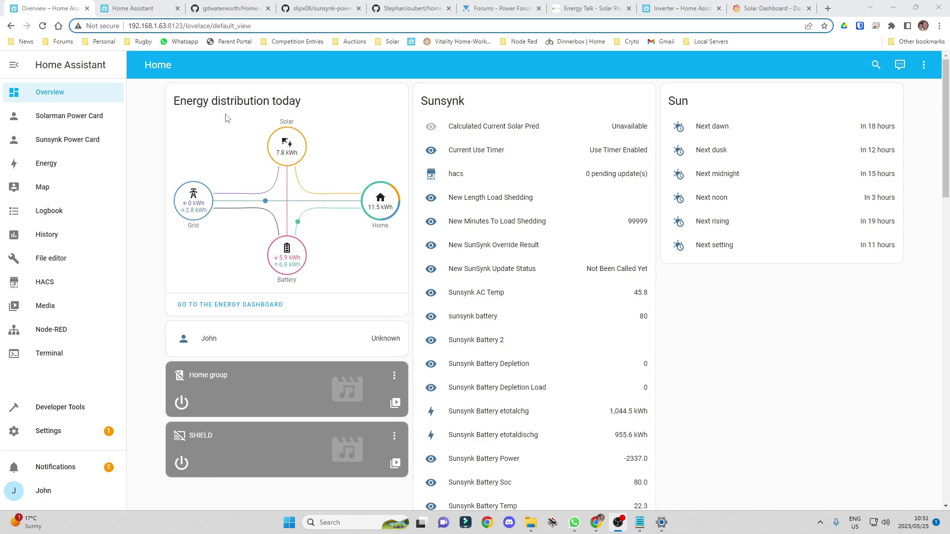
Bring up the home-assistant.io home page showing current release 2023.5.3.
{"action": "left_click", "coordinate": [133, 8]}
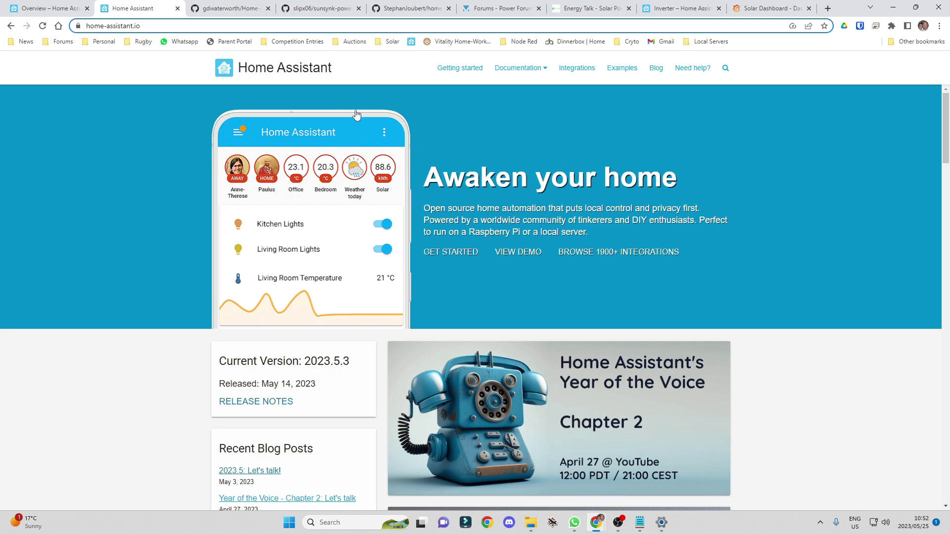
Skim the Getting Started guide, then go back to the website home page.
{"action": "left_click", "coordinate": [182, 25]}
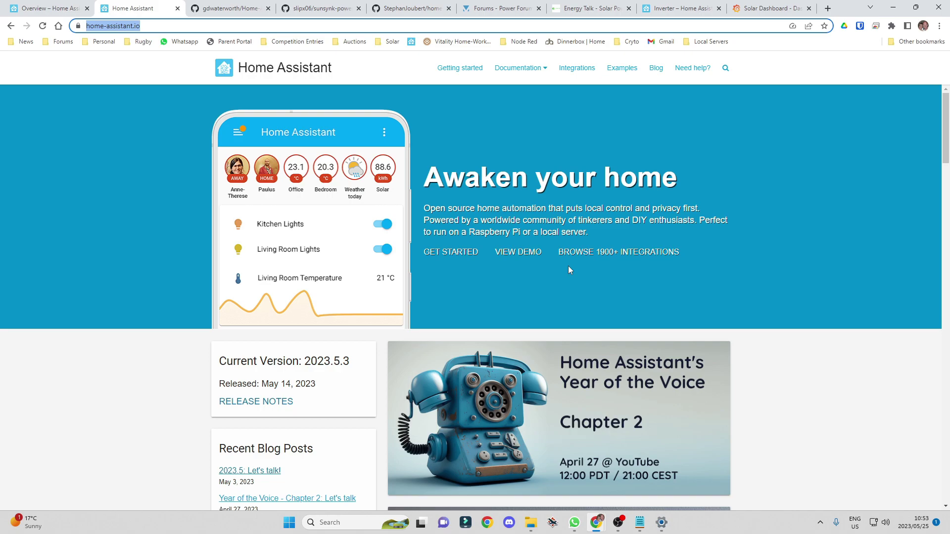
{"action": "left_click", "coordinate": [460, 69]}
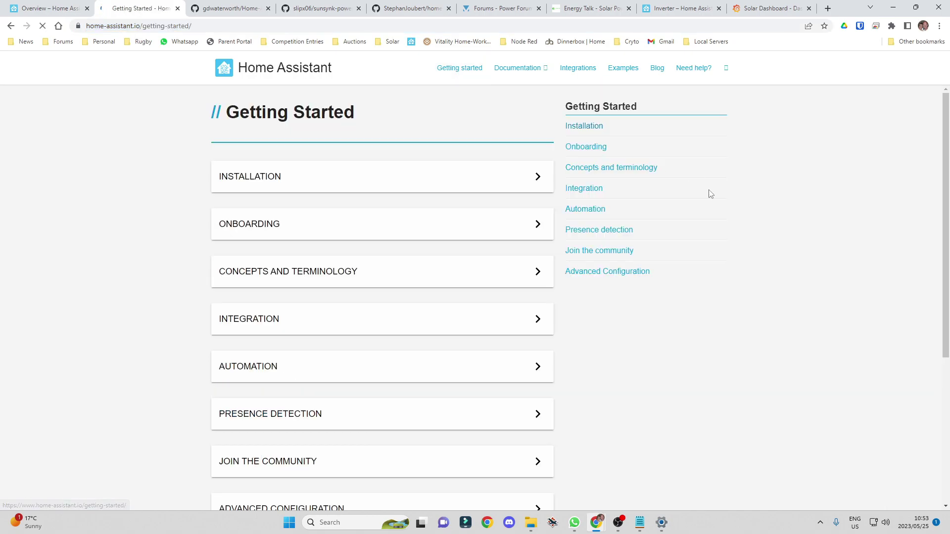
{"action": "scroll", "coordinate": [524, 288], "scroll_direction": "down", "scroll_amount": 2}
{"action": "scroll", "coordinate": [514, 286], "scroll_direction": "up", "scroll_amount": 2}
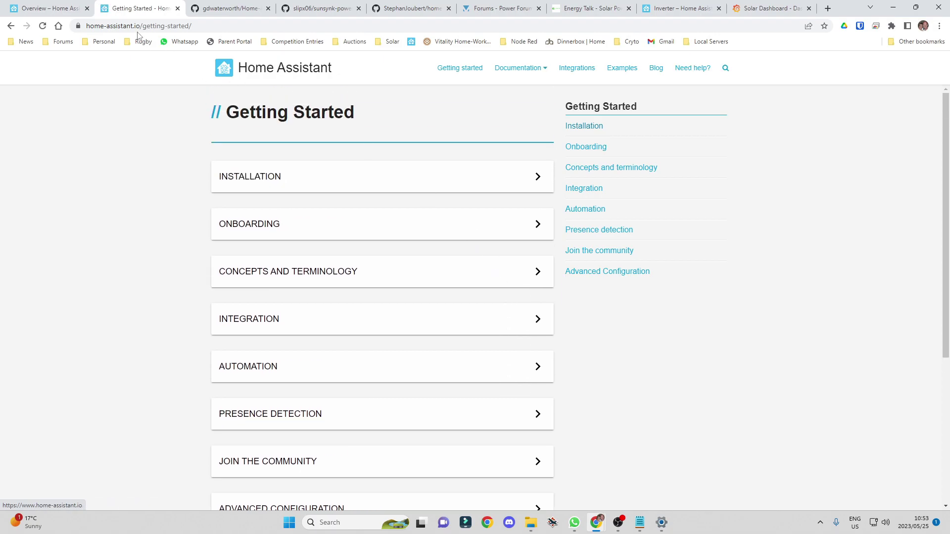
{"action": "left_click", "coordinate": [10, 26]}
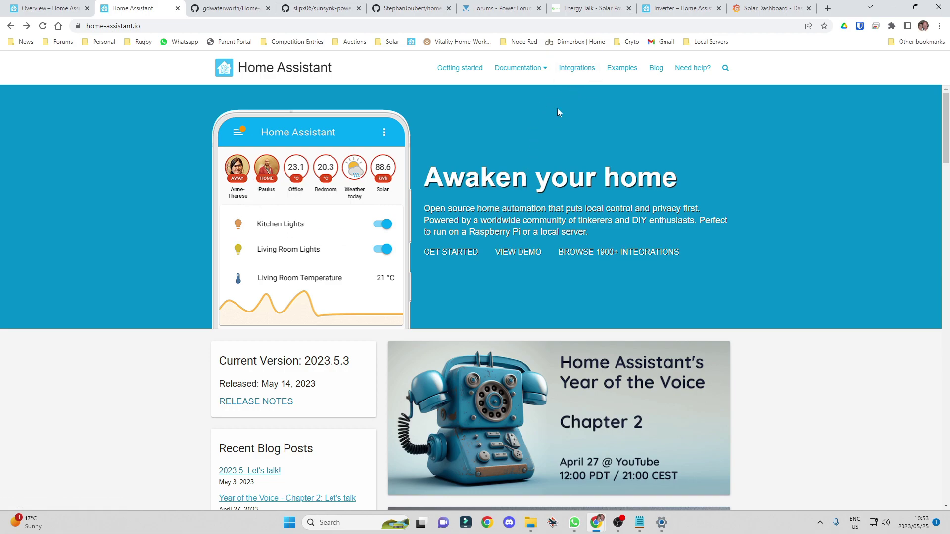
Browse the Integrations catalogue of 2455 integrations, including Amazon Alexa, ESPHome and MQTT.
{"action": "left_click", "coordinate": [577, 70]}
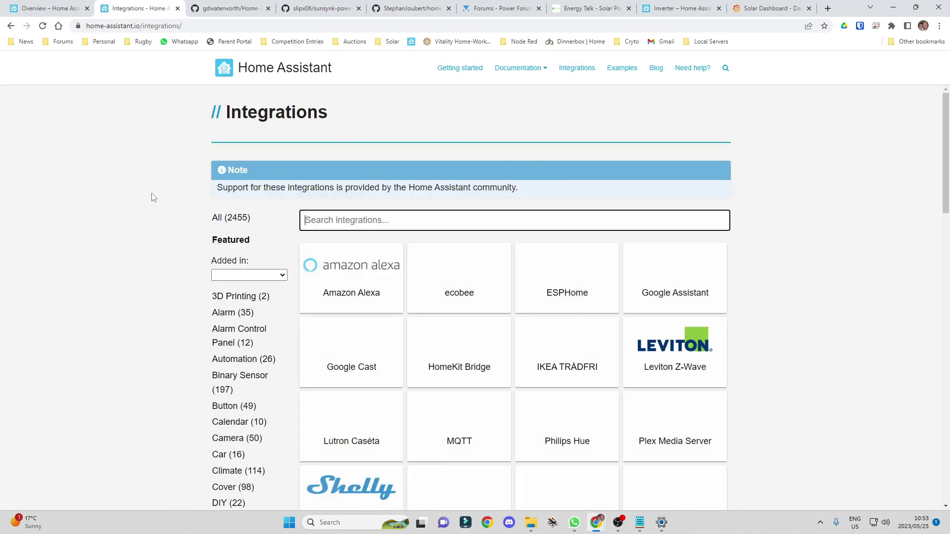
{"action": "scroll", "coordinate": [161, 195], "scroll_direction": "down", "scroll_amount": 1}
{"action": "scroll", "coordinate": [307, 254], "scroll_direction": "down", "scroll_amount": 1}
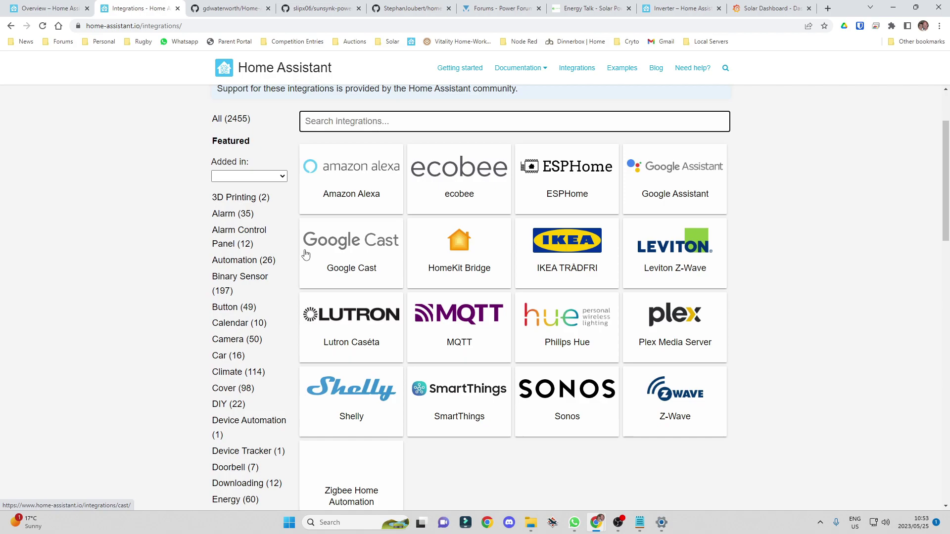
{"action": "scroll", "coordinate": [292, 285], "scroll_direction": "down", "scroll_amount": 2}
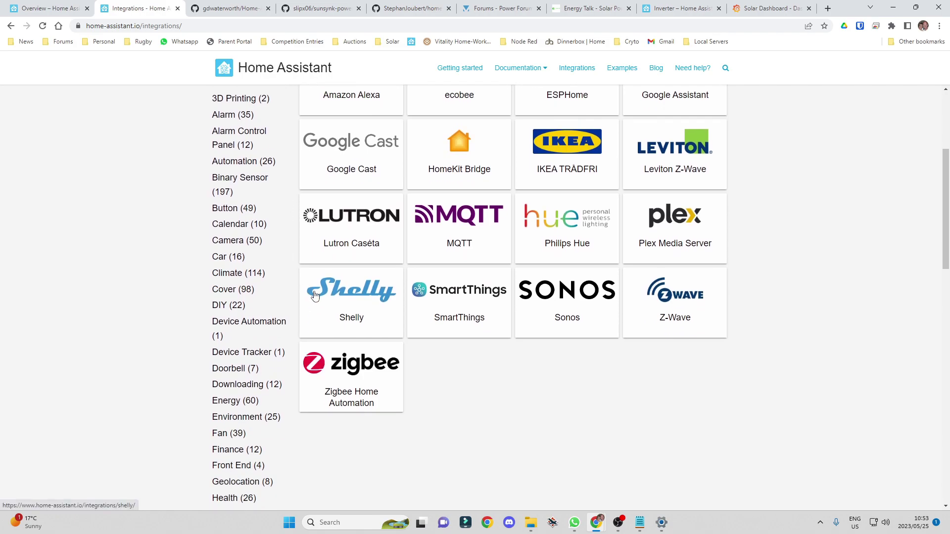
{"action": "scroll", "coordinate": [325, 302], "scroll_direction": "up", "scroll_amount": 2}
{"action": "scroll", "coordinate": [329, 307], "scroll_direction": "up", "scroll_amount": 2}
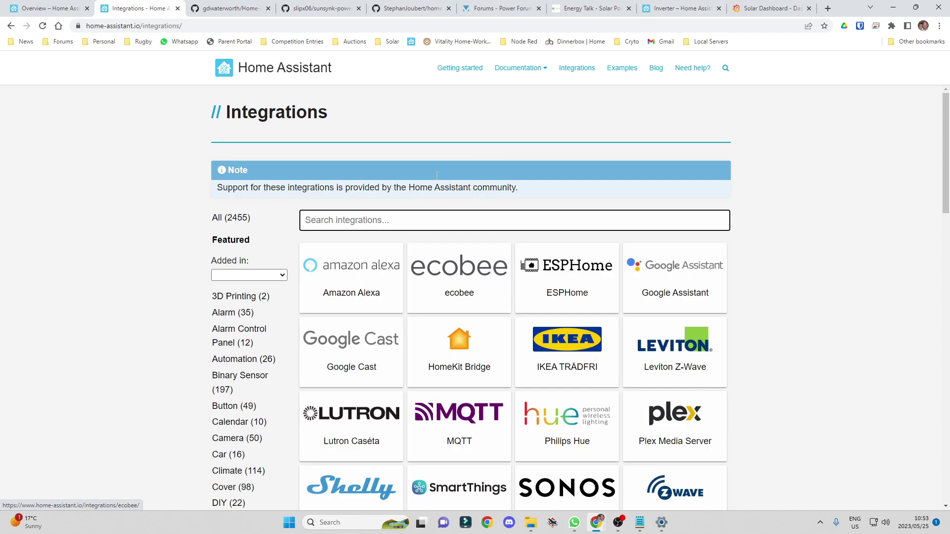
Review the Sunsynk logger and home_assistant_solarman repositories, ending on sunsynk-power-flow-card v1.4.7.
{"action": "left_click", "coordinate": [322, 9]}
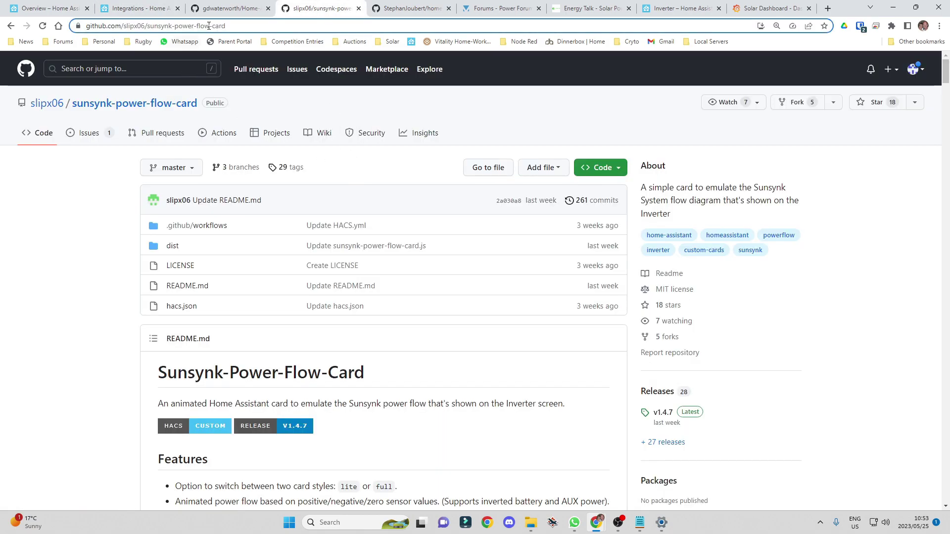
{"action": "left_click", "coordinate": [230, 8]}
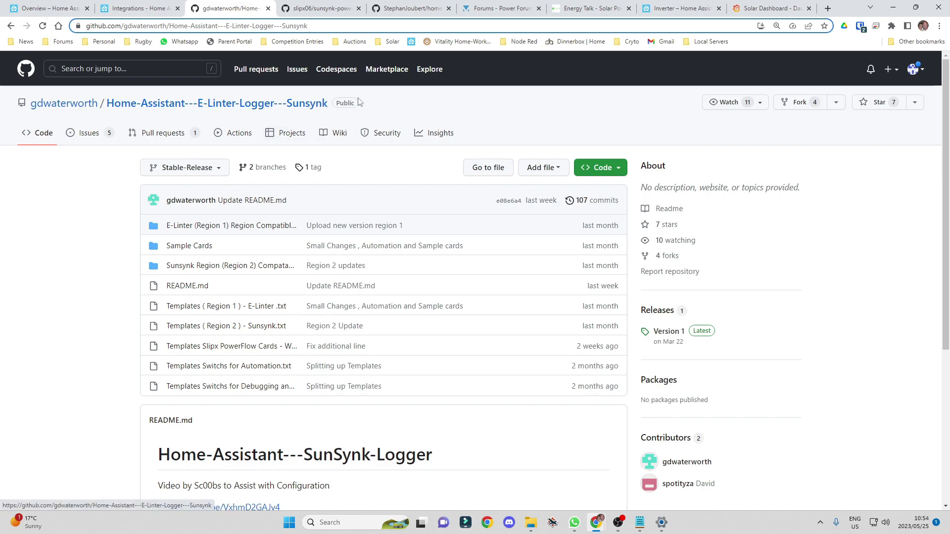
{"action": "left_click", "coordinate": [409, 8]}
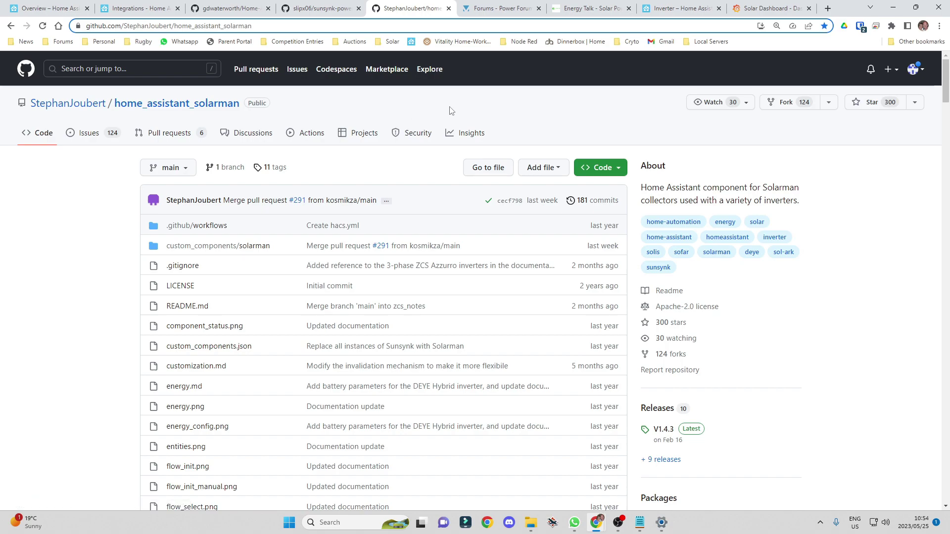
{"action": "left_click", "coordinate": [322, 9]}
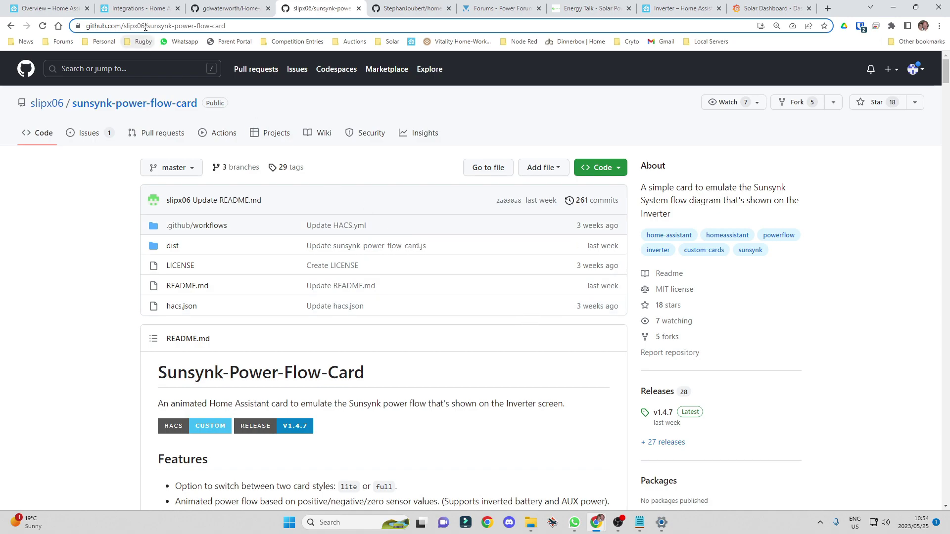
Go back to the Home overview dashboard and scroll through its energy, Sunsynk and Sun cards.
{"action": "left_click", "coordinate": [141, 9]}
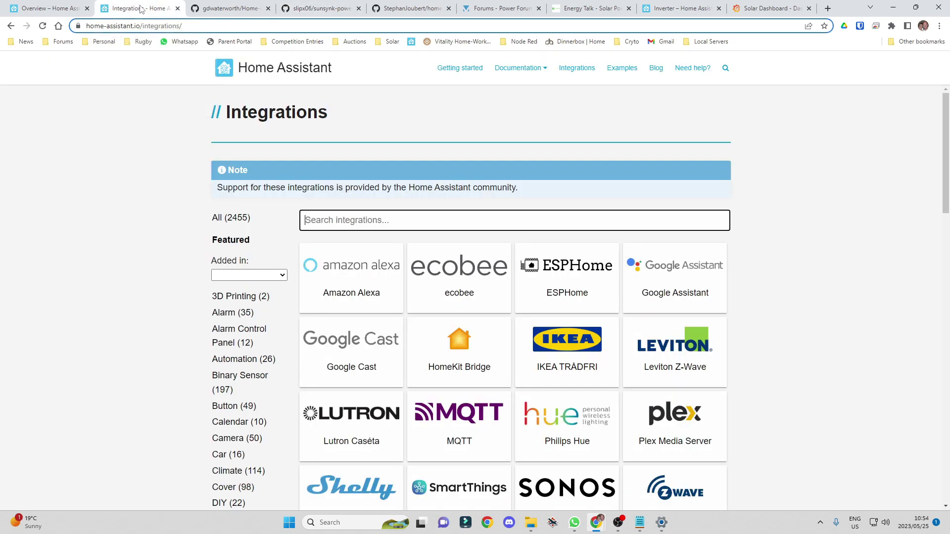
{"action": "left_click", "coordinate": [64, 9]}
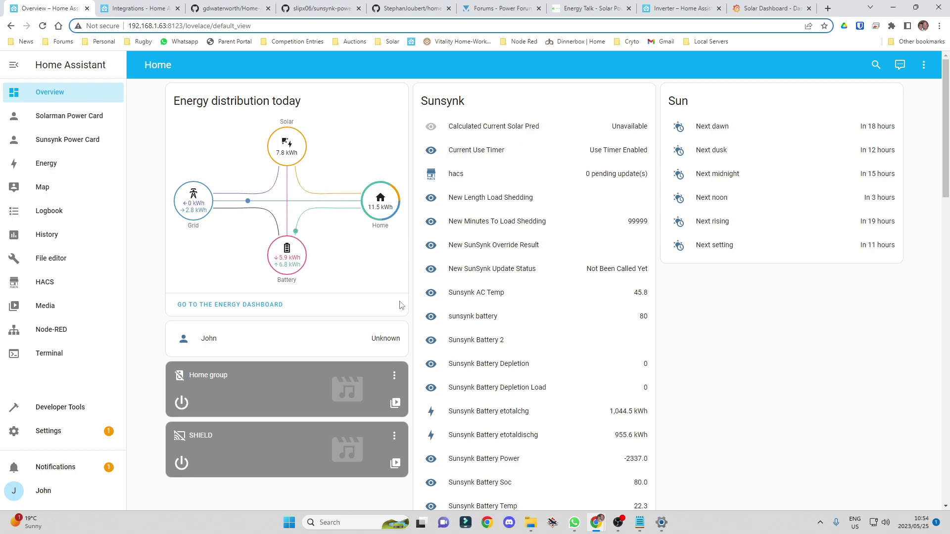
{"action": "scroll", "coordinate": [555, 312], "scroll_direction": "down", "scroll_amount": 6}
{"action": "scroll", "coordinate": [533, 315], "scroll_direction": "up", "scroll_amount": 6}
Show the Inverter dashboard down to its Power Usage and Daily Power Totals cards.
{"action": "left_click", "coordinate": [680, 8]}
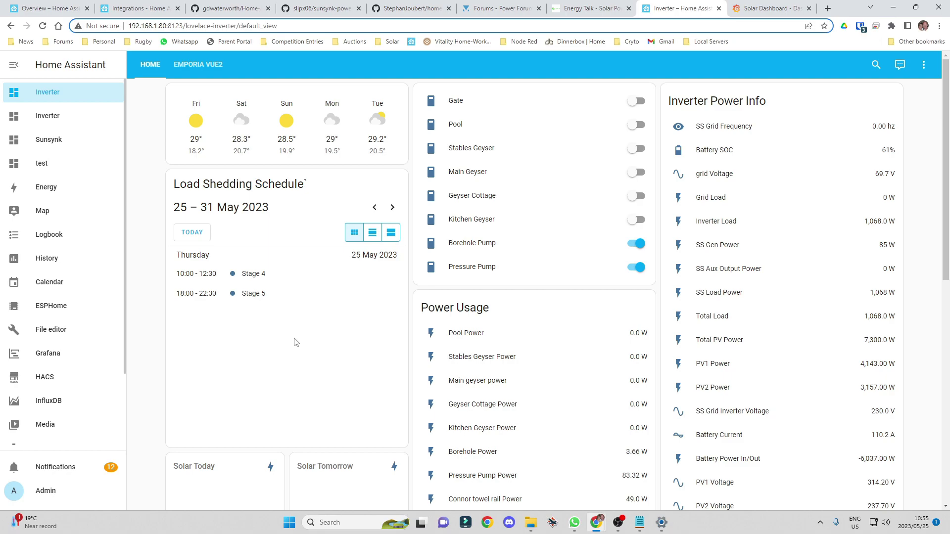
{"action": "scroll", "coordinate": [297, 329], "scroll_direction": "down", "scroll_amount": 4}
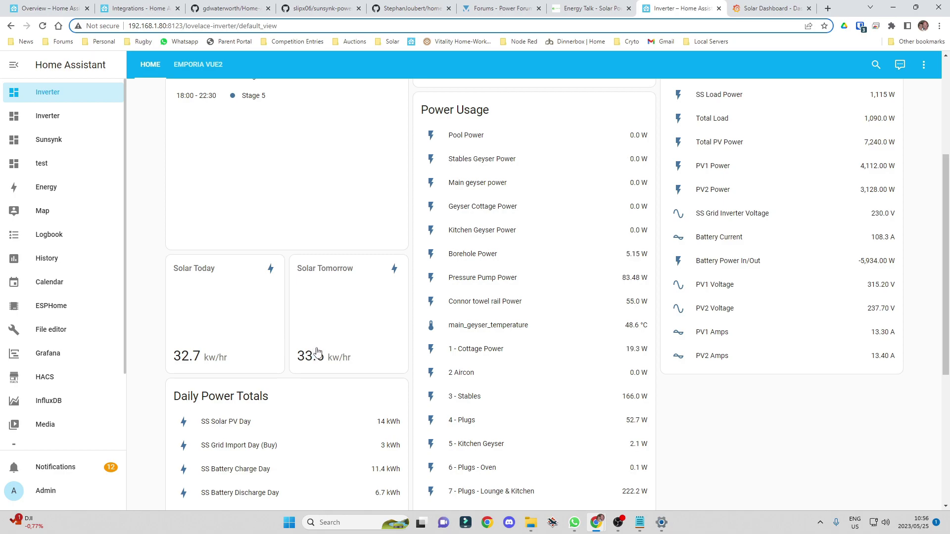
{"action": "scroll", "coordinate": [318, 352], "scroll_direction": "up", "scroll_amount": 4}
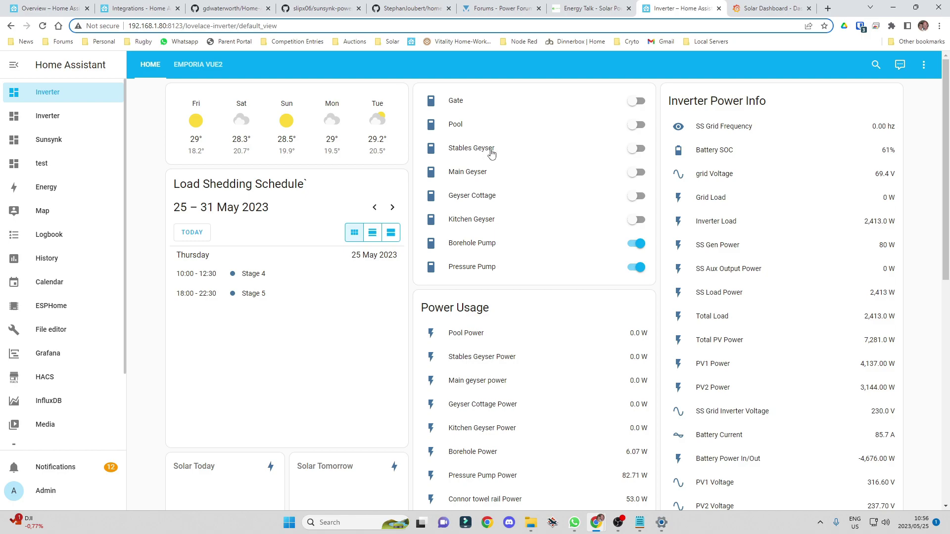
{"action": "scroll", "coordinate": [557, 256], "scroll_direction": "down", "scroll_amount": 2}
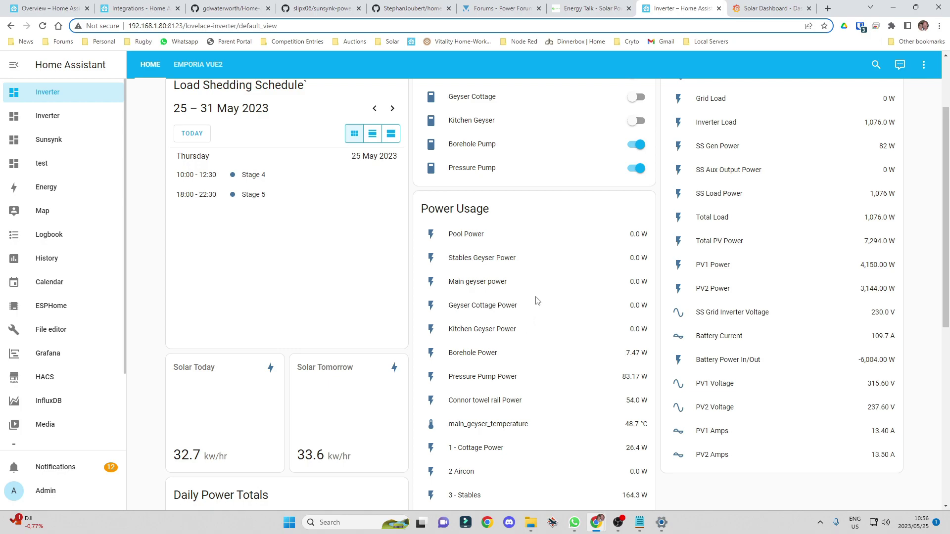
{"action": "scroll", "coordinate": [539, 300], "scroll_direction": "up", "scroll_amount": 2}
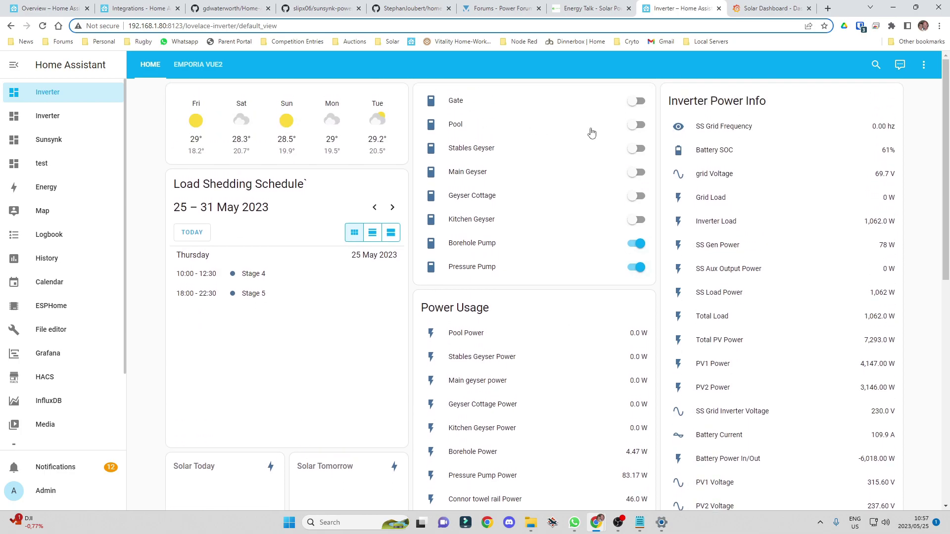
Toggle the Stables Geyser on to see its power draw, then off again.
{"action": "left_click", "coordinate": [635, 149]}
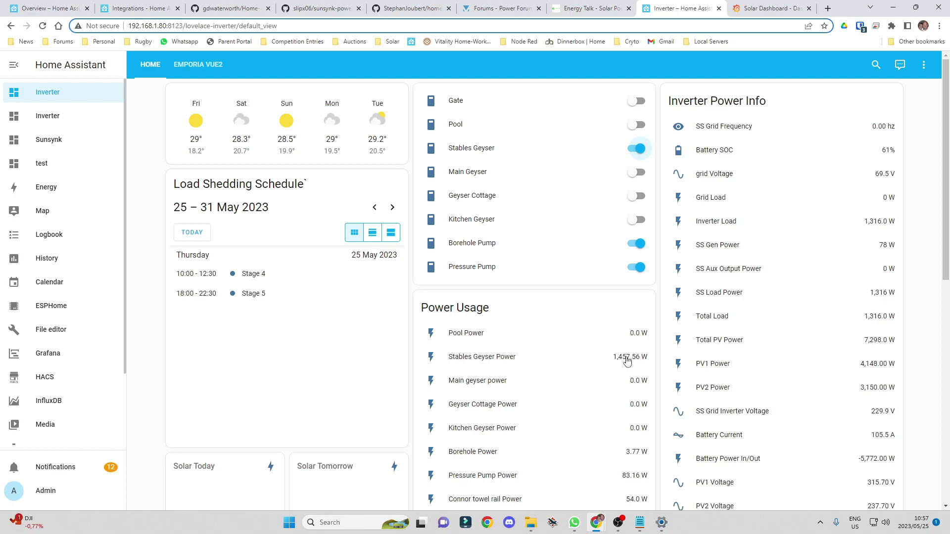
{"action": "left_click", "coordinate": [638, 151]}
{"action": "scroll", "coordinate": [592, 225], "scroll_direction": "down", "scroll_amount": 5}
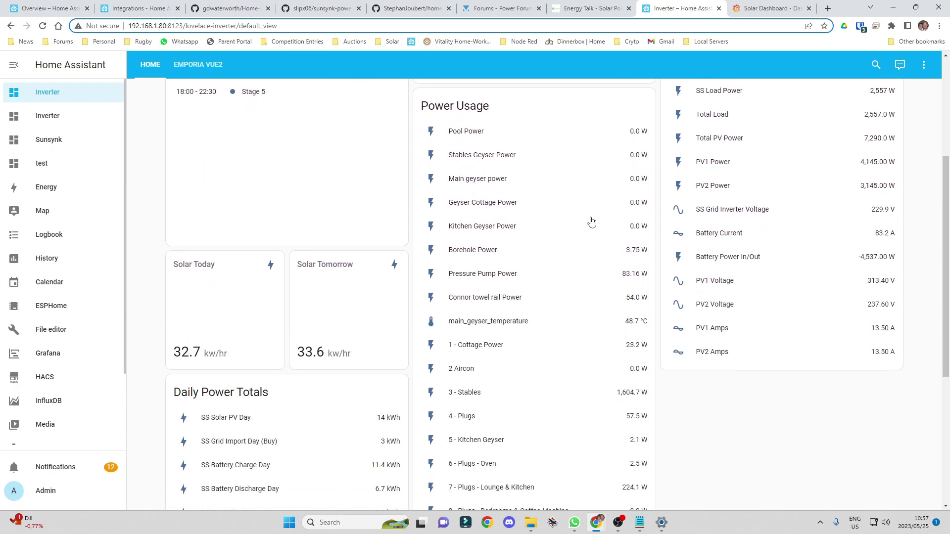
{"action": "scroll", "coordinate": [593, 223], "scroll_direction": "up", "scroll_amount": 4}
{"action": "scroll", "coordinate": [592, 224], "scroll_direction": "up", "scroll_amount": 1}
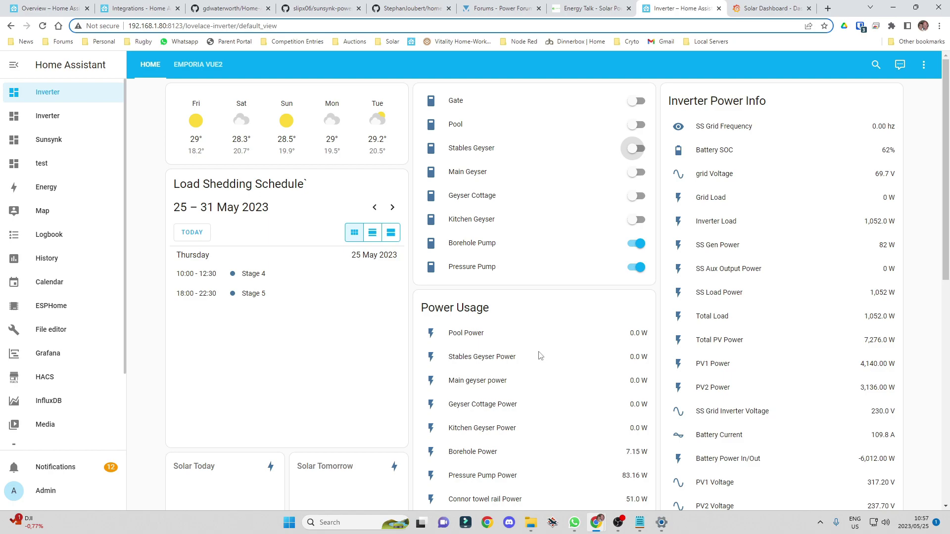
{"action": "scroll", "coordinate": [540, 355], "scroll_direction": "down", "scroll_amount": 6}
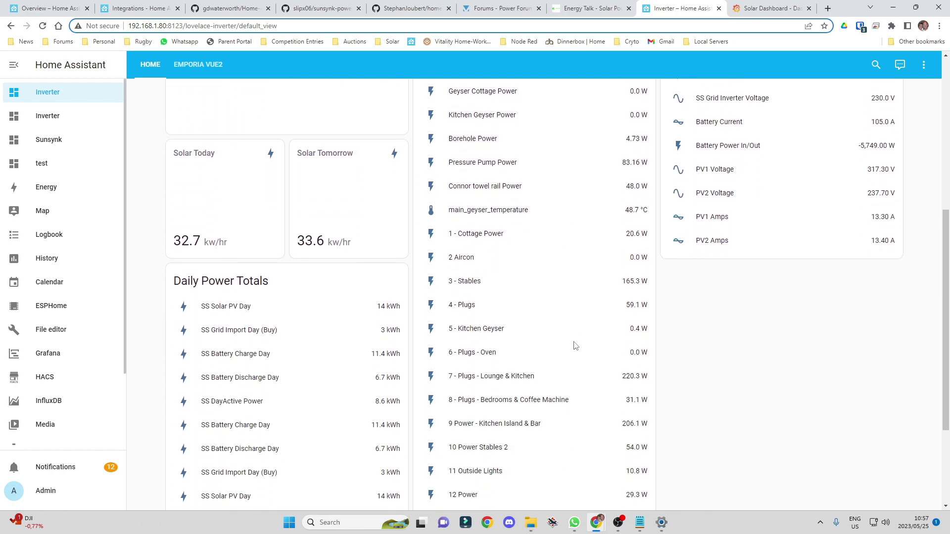
{"action": "scroll", "coordinate": [574, 346], "scroll_direction": "down", "scroll_amount": 2}
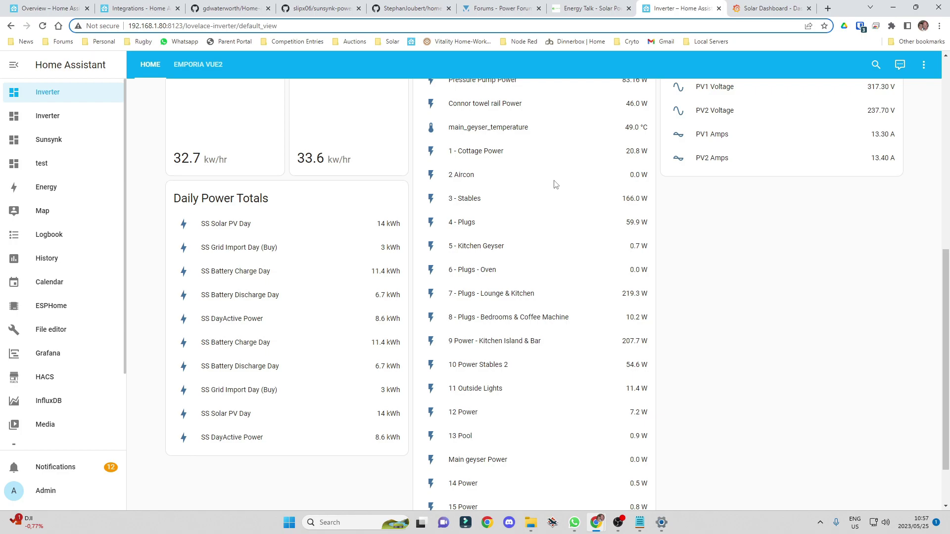
{"action": "scroll", "coordinate": [551, 282], "scroll_direction": "down", "scroll_amount": 2}
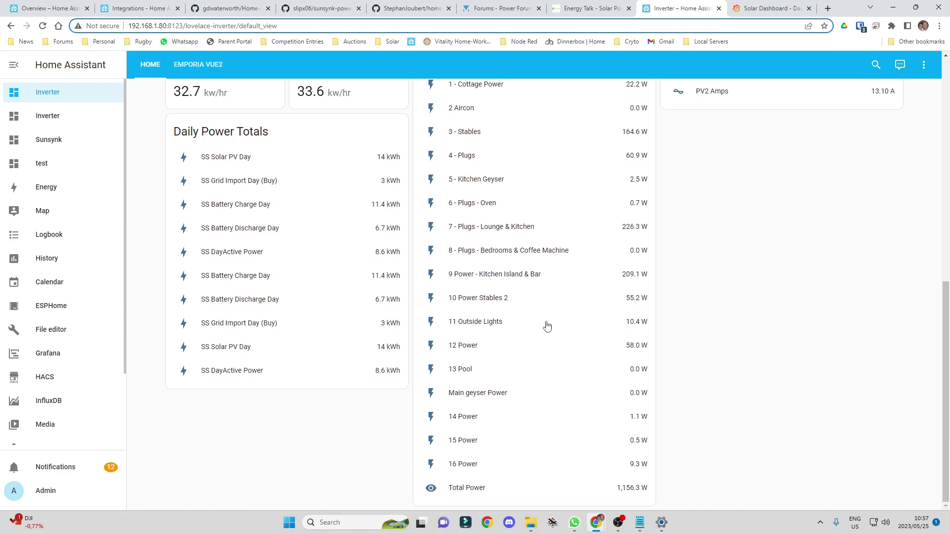
{"action": "scroll", "coordinate": [550, 329], "scroll_direction": "up", "scroll_amount": 5}
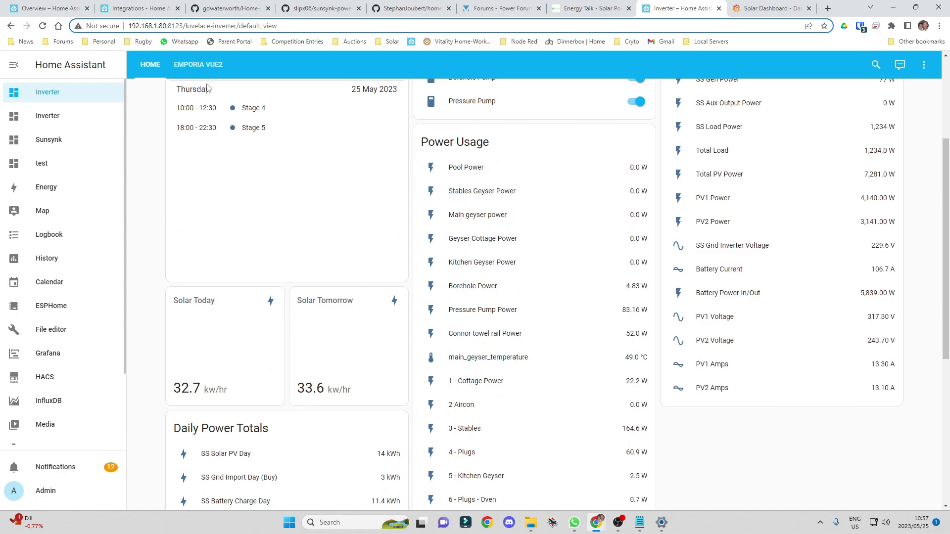
{"action": "left_click", "coordinate": [201, 64]}
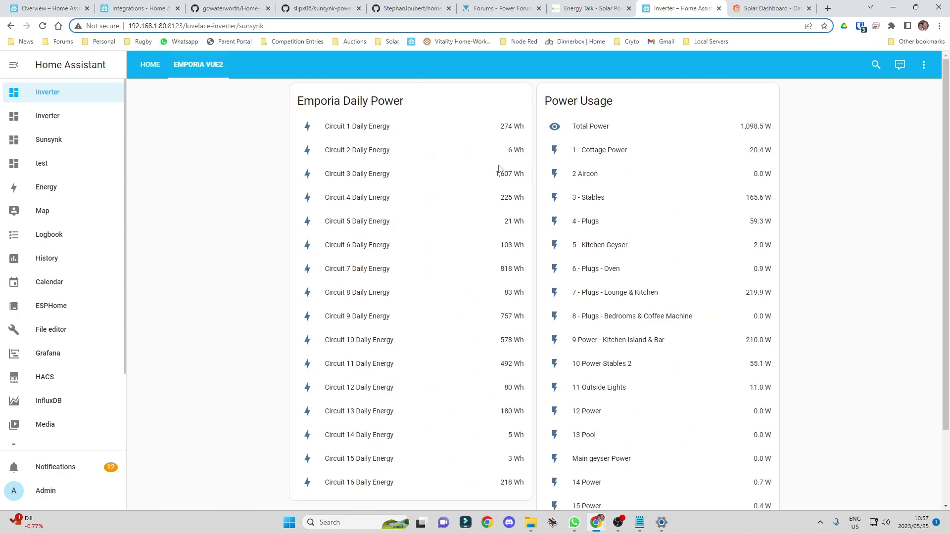
{"action": "scroll", "coordinate": [493, 285], "scroll_direction": "down", "scroll_amount": 2}
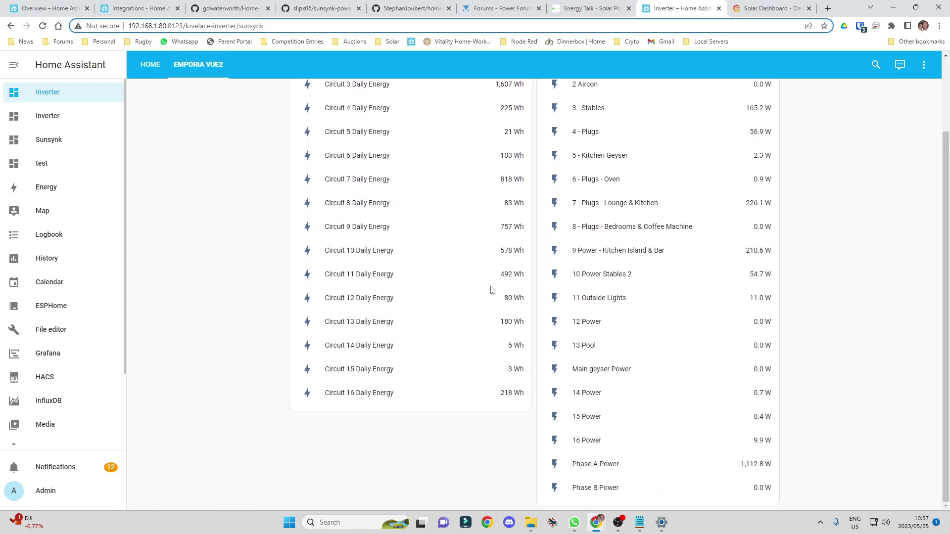
{"action": "scroll", "coordinate": [506, 310], "scroll_direction": "up", "scroll_amount": 2}
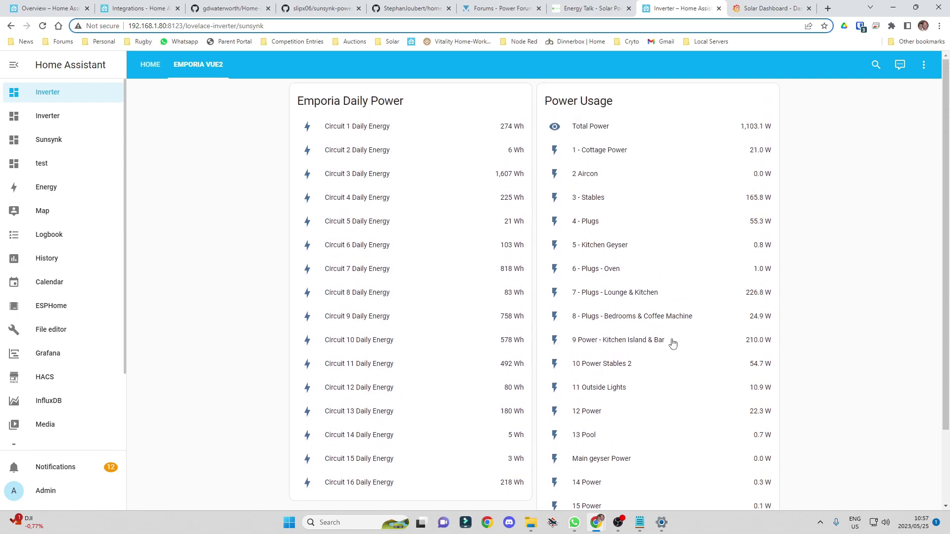
{"action": "scroll", "coordinate": [707, 237], "scroll_direction": "down", "scroll_amount": 2}
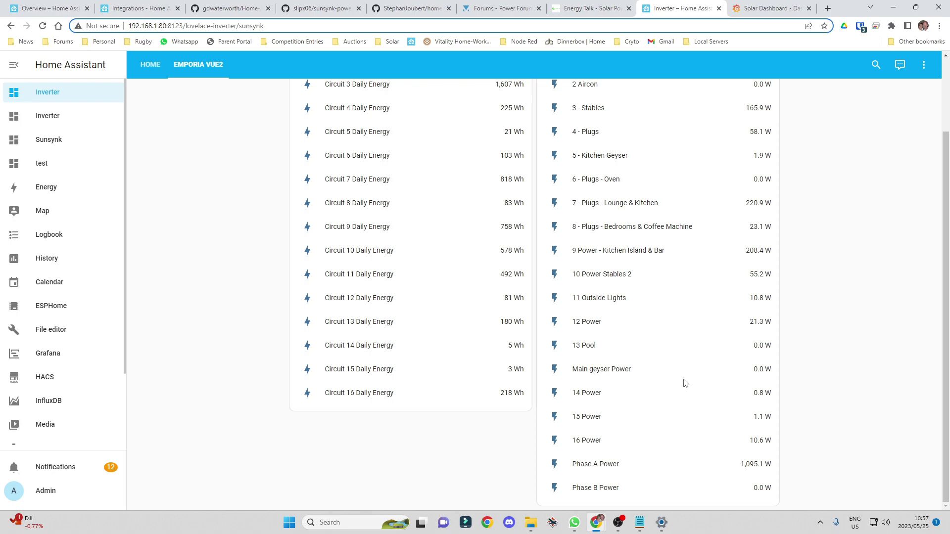
{"action": "scroll", "coordinate": [682, 331], "scroll_direction": "up", "scroll_amount": 1}
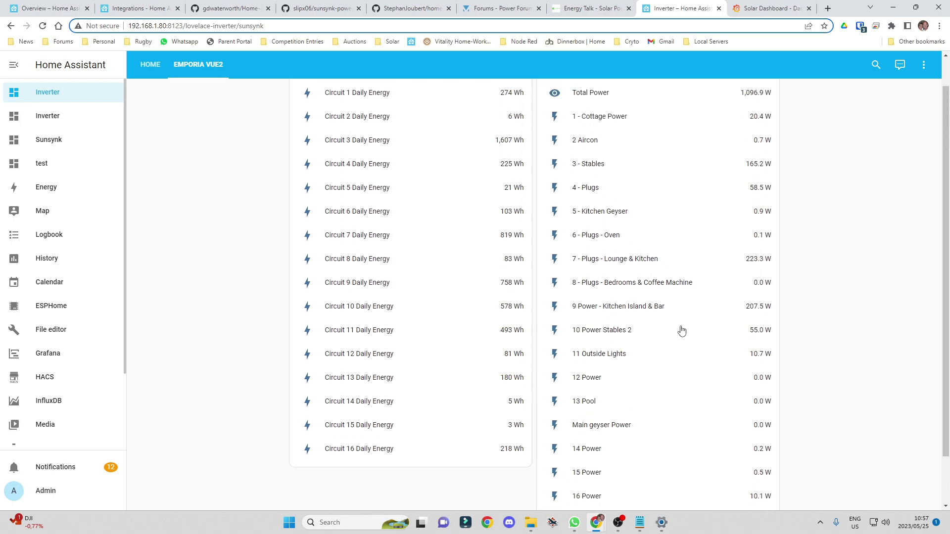
{"action": "scroll", "coordinate": [682, 330], "scroll_direction": "up", "scroll_amount": 1}
Scroll through the main Home dashboard, then bring up the Grafana Solar Dashboard.
{"action": "left_click", "coordinate": [149, 64]}
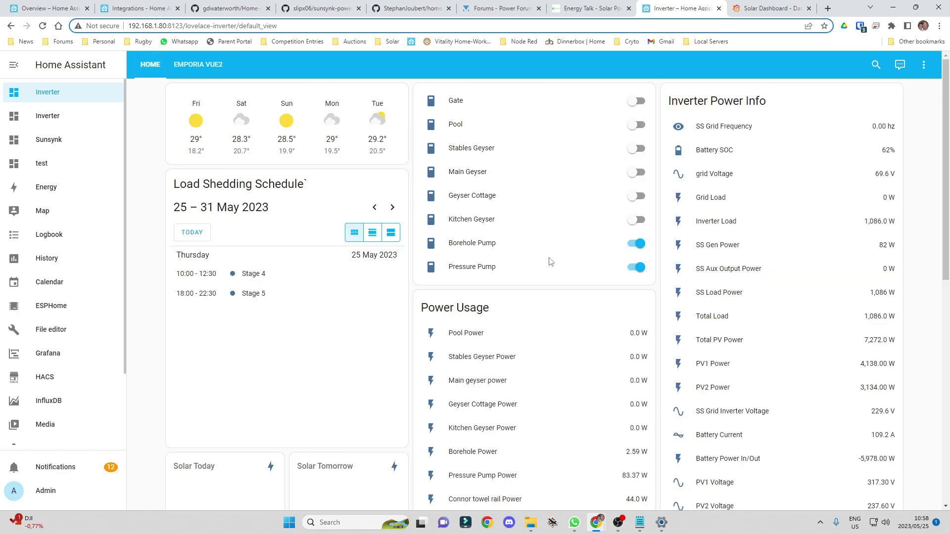
{"action": "scroll", "coordinate": [550, 261], "scroll_direction": "down", "scroll_amount": 9}
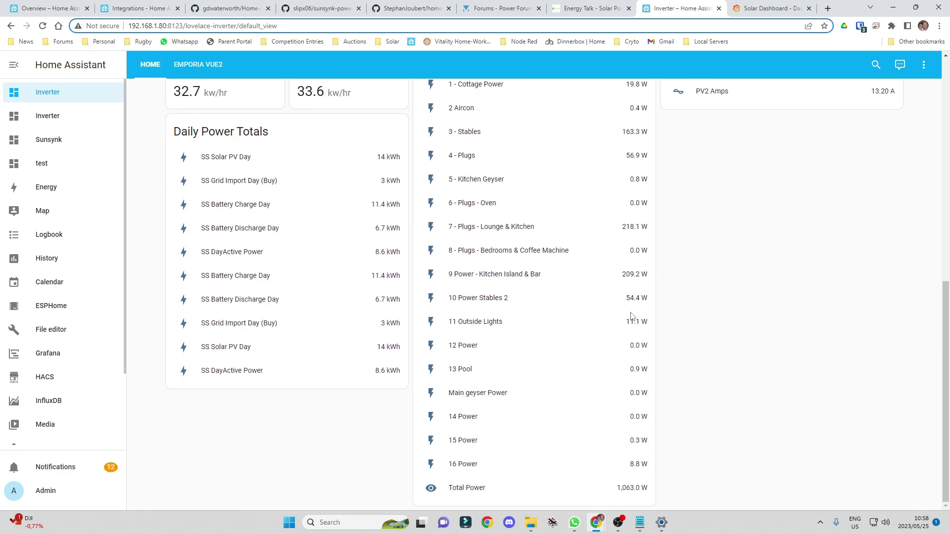
{"action": "scroll", "coordinate": [618, 318], "scroll_direction": "up", "scroll_amount": 9}
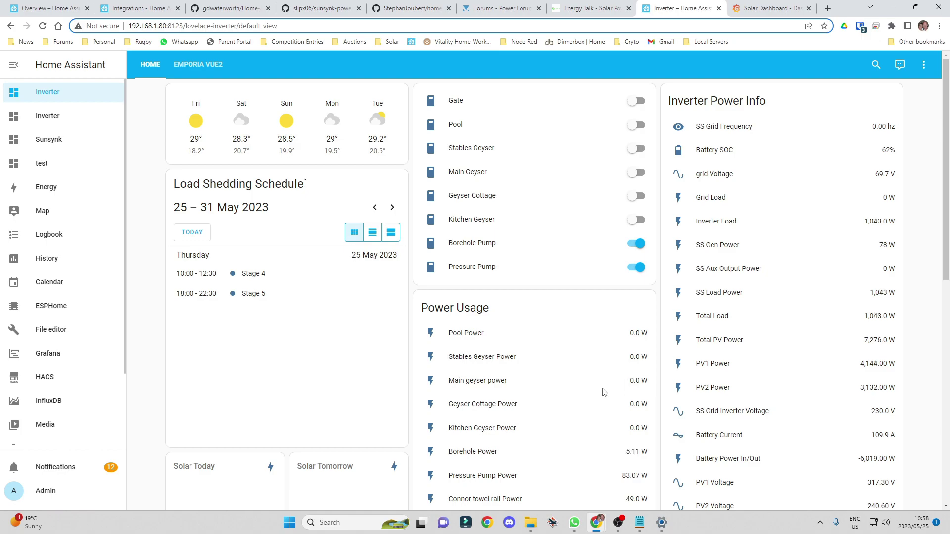
{"action": "scroll", "coordinate": [554, 407], "scroll_direction": "down", "scroll_amount": 5}
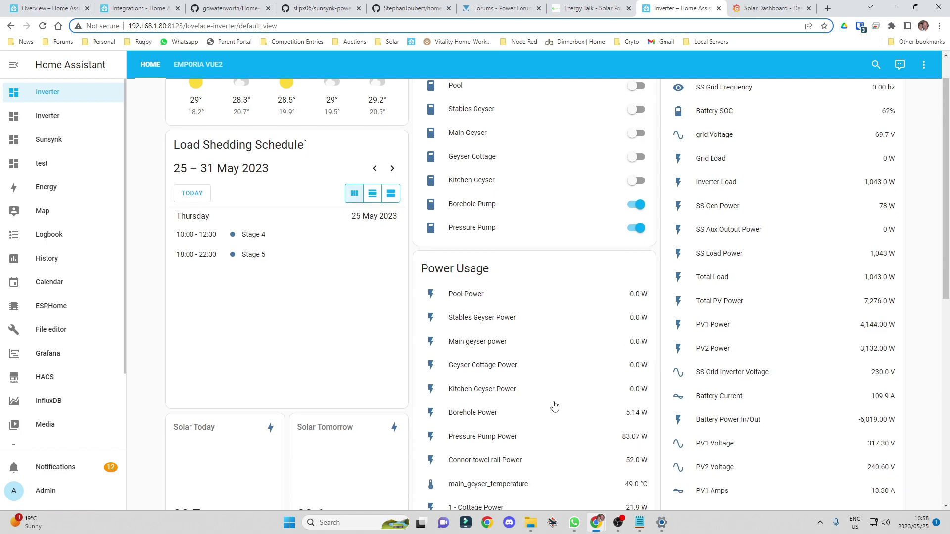
{"action": "scroll", "coordinate": [592, 384], "scroll_direction": "up", "scroll_amount": 5}
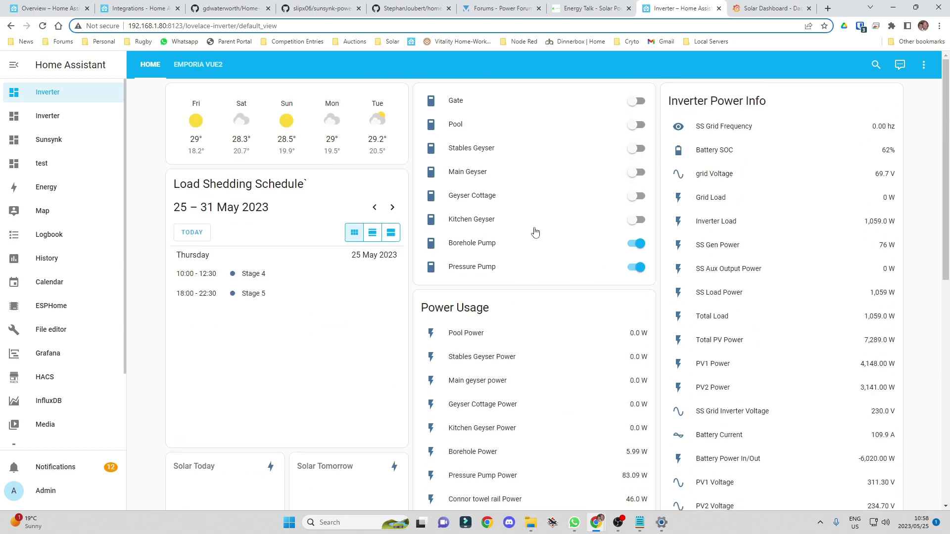
{"action": "left_click", "coordinate": [766, 9]}
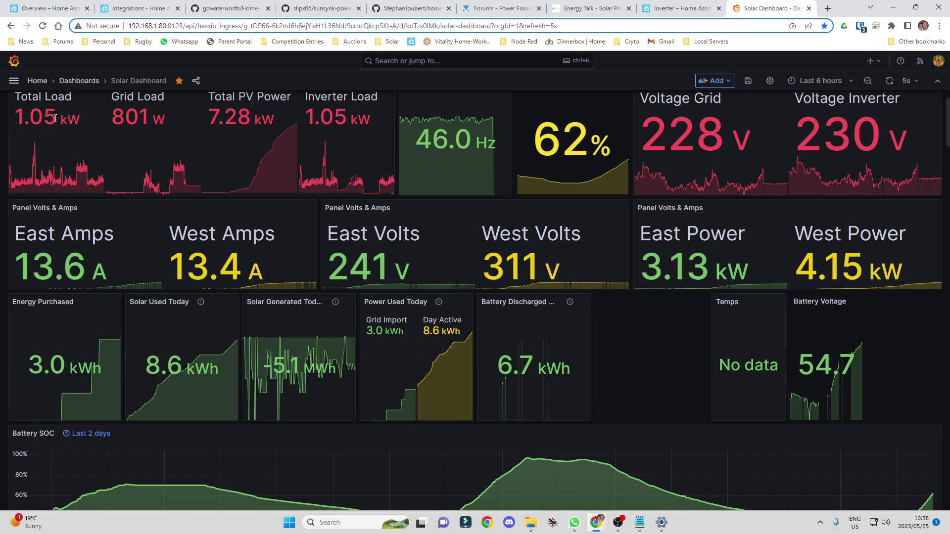
Turn the Stables Geyser on from the inverter dashboard and see Grafana's Total Load rise to 2.73 kW.
{"action": "left_click", "coordinate": [500, 9]}
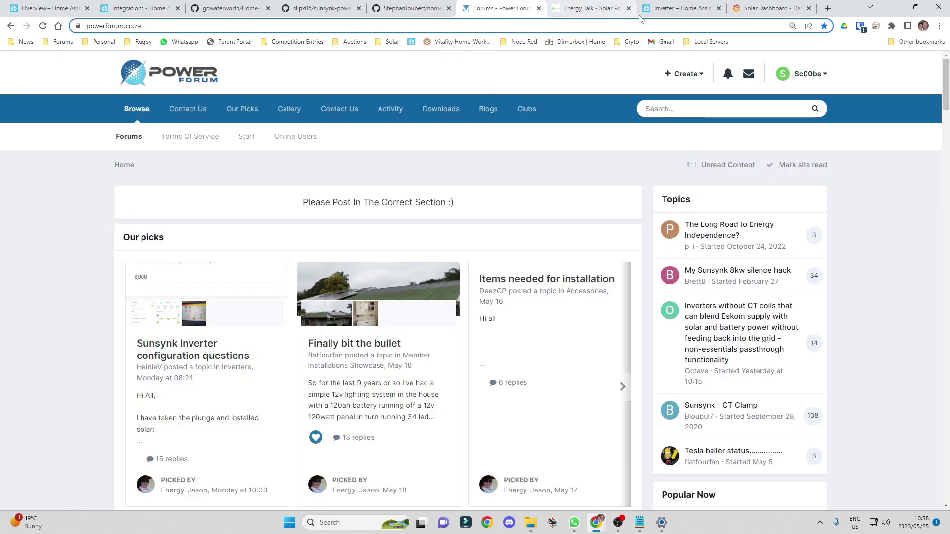
{"action": "left_click", "coordinate": [680, 9]}
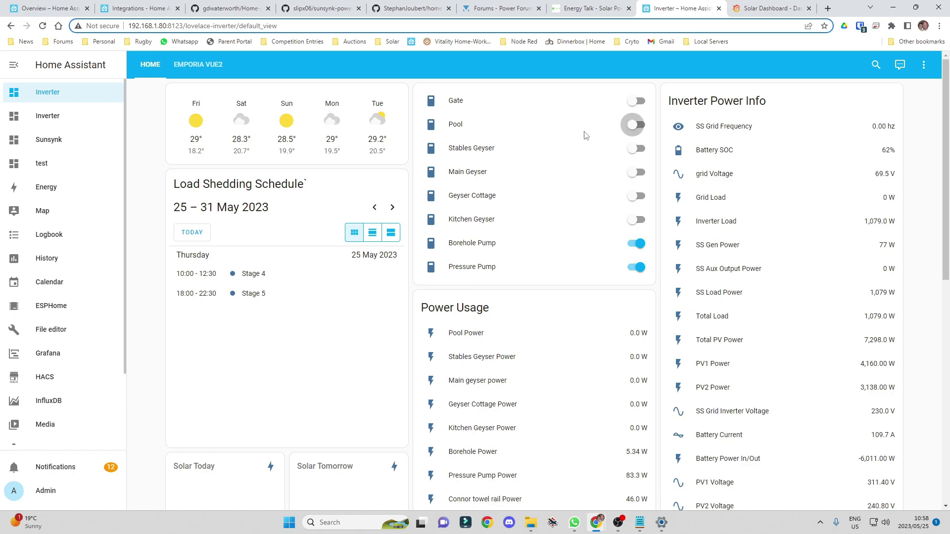
{"action": "left_click", "coordinate": [637, 148]}
{"action": "left_click", "coordinate": [762, 7]}
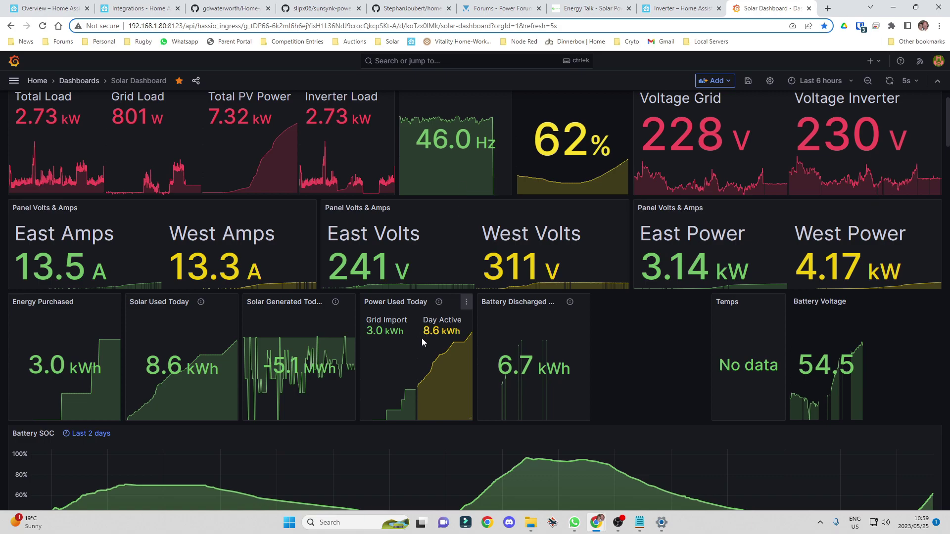
{"action": "scroll", "coordinate": [421, 338], "scroll_direction": "down", "scroll_amount": 2}
{"action": "scroll", "coordinate": [431, 327], "scroll_direction": "up", "scroll_amount": 1}
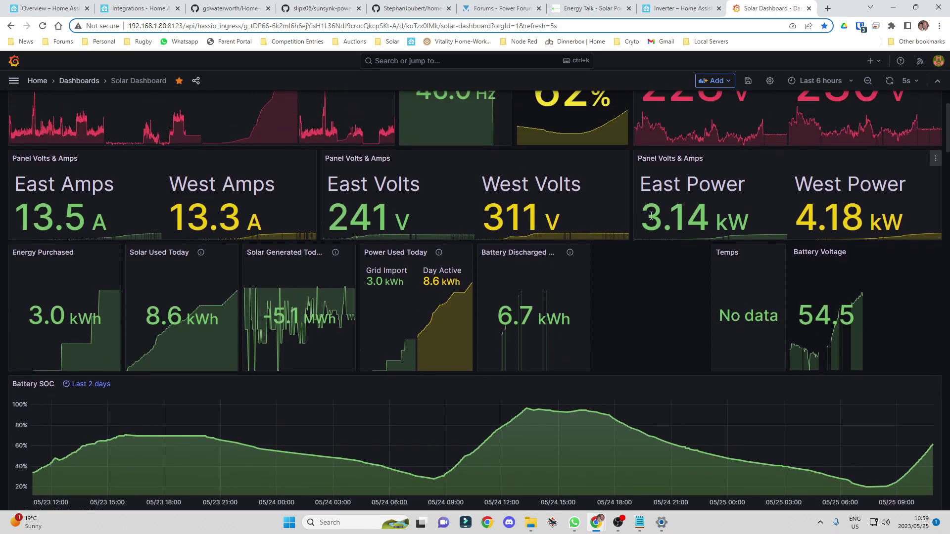
{"action": "scroll", "coordinate": [904, 306], "scroll_direction": "down", "scroll_amount": 2}
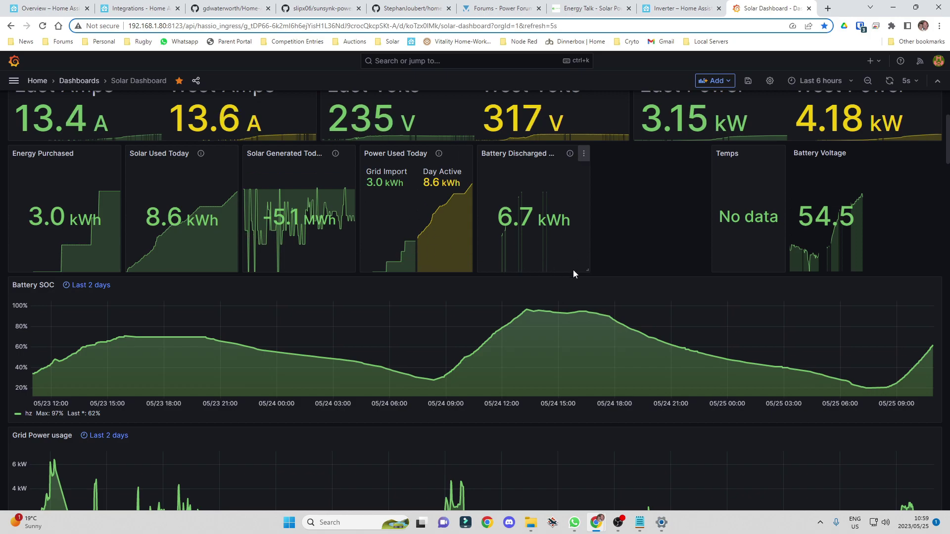
{"action": "scroll", "coordinate": [490, 376], "scroll_direction": "down", "scroll_amount": 1}
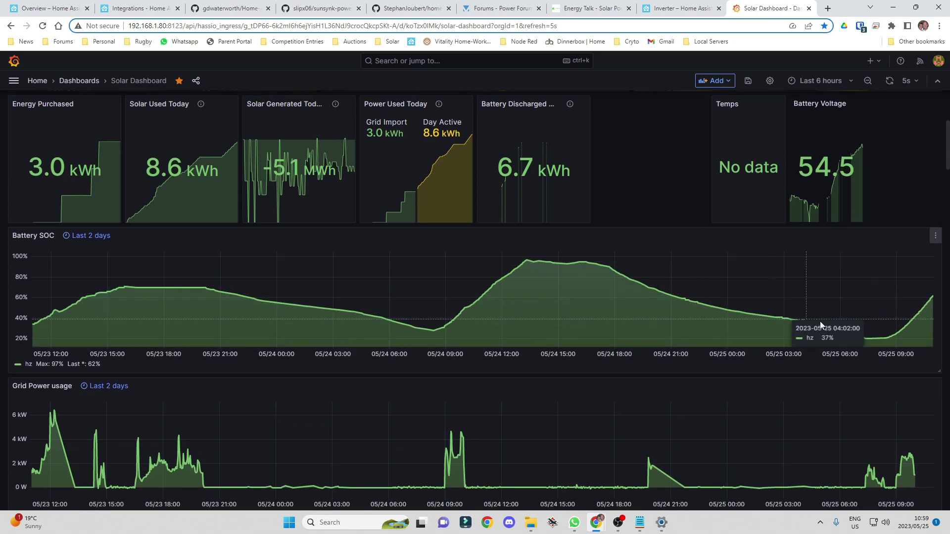
{"action": "scroll", "coordinate": [491, 392], "scroll_direction": "down", "scroll_amount": 6}
{"action": "scroll", "coordinate": [418, 379], "scroll_direction": "up", "scroll_amount": 3}
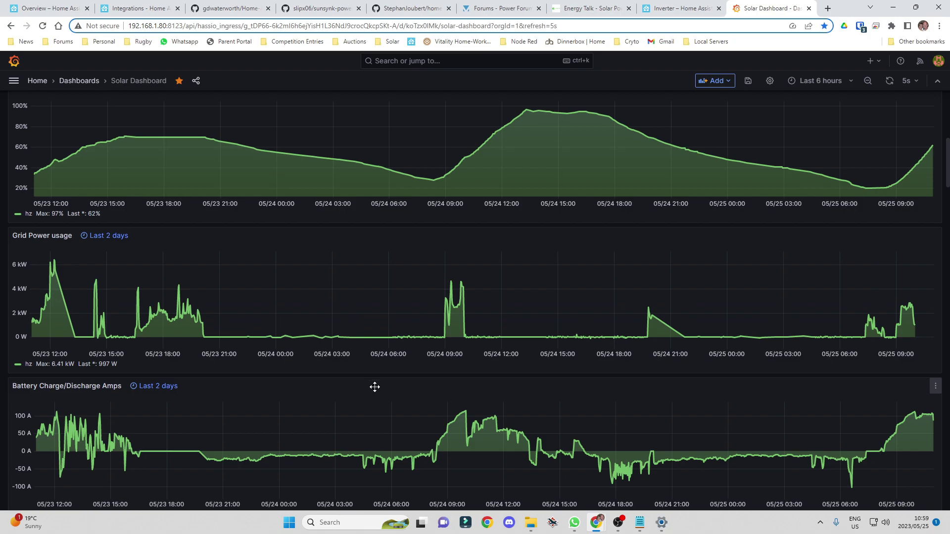
{"action": "scroll", "coordinate": [375, 387], "scroll_direction": "down", "scroll_amount": 3}
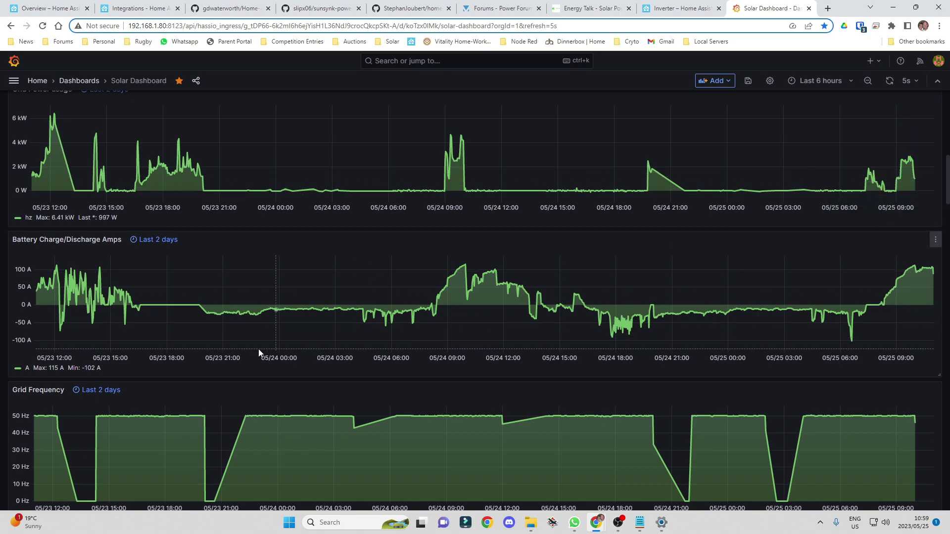
{"action": "scroll", "coordinate": [258, 349], "scroll_direction": "down", "scroll_amount": 1}
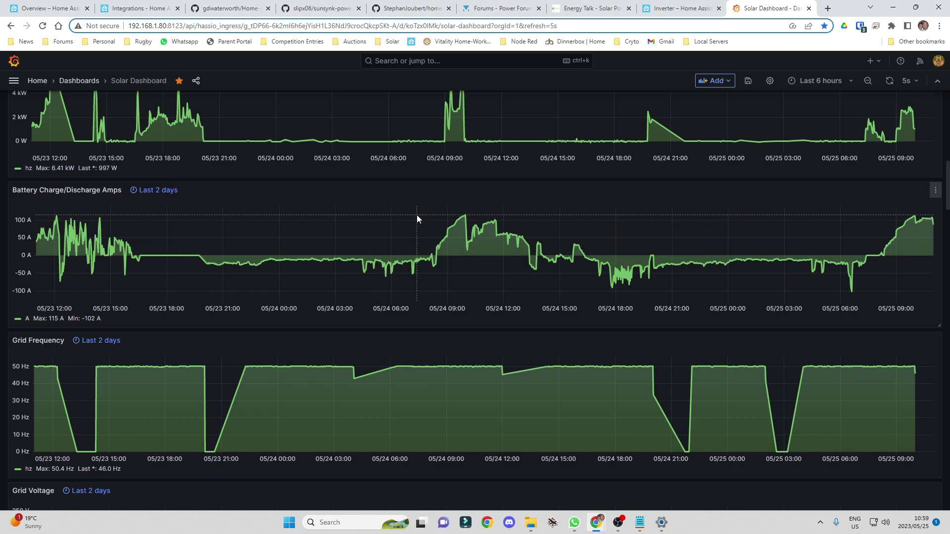
{"action": "scroll", "coordinate": [271, 313], "scroll_direction": "down", "scroll_amount": 4}
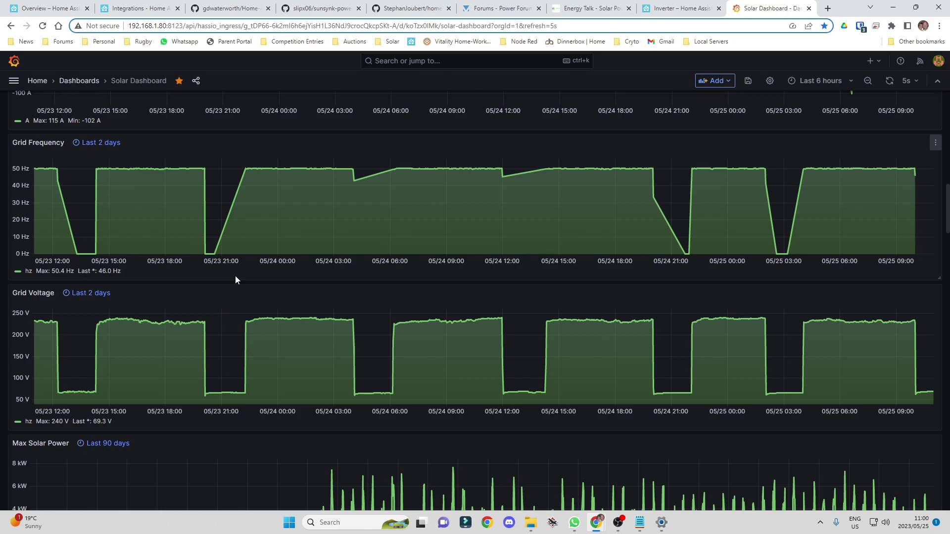
Scroll past Max Solar Amps/Volts and Max Power to the Power Usage and Grid usage panels.
{"action": "scroll", "coordinate": [236, 280], "scroll_direction": "down", "scroll_amount": 3}
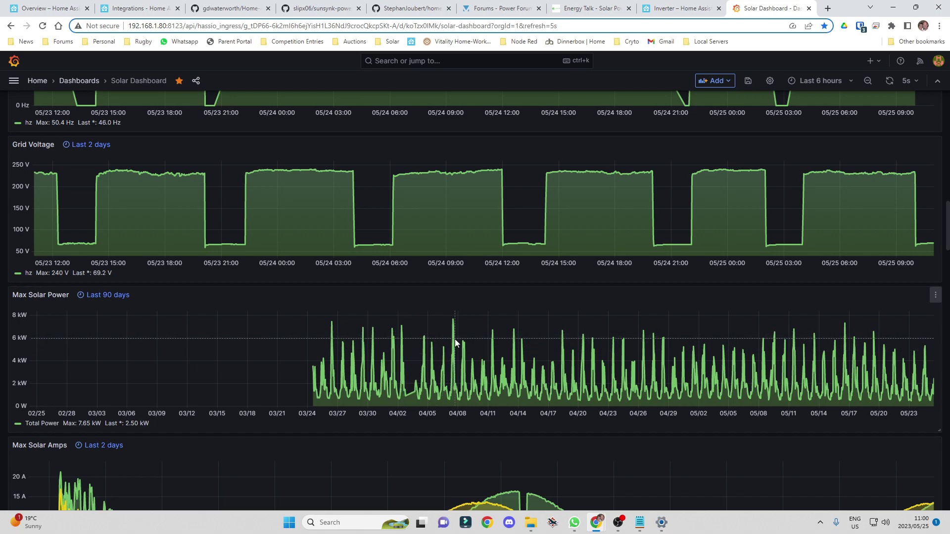
{"action": "scroll", "coordinate": [456, 342], "scroll_direction": "down", "scroll_amount": 6}
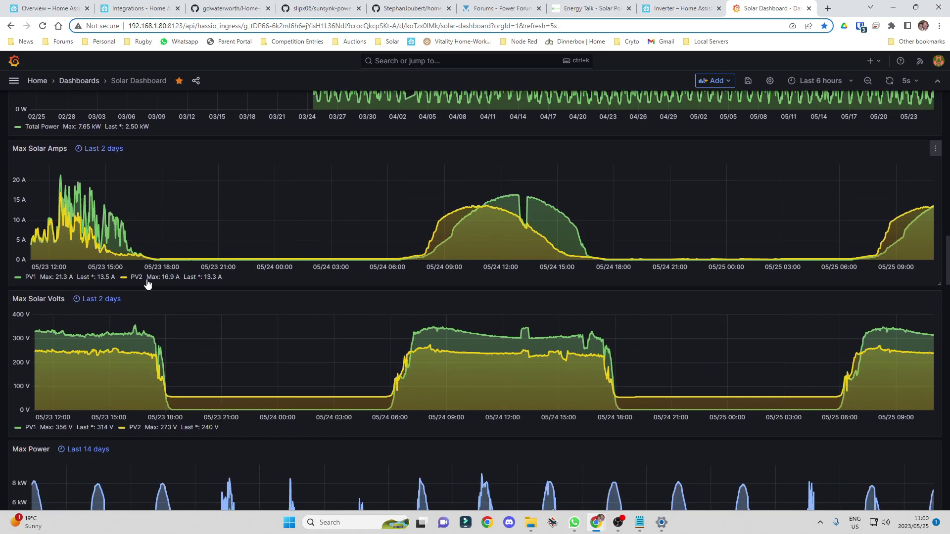
{"action": "scroll", "coordinate": [226, 238], "scroll_direction": "down", "scroll_amount": 6}
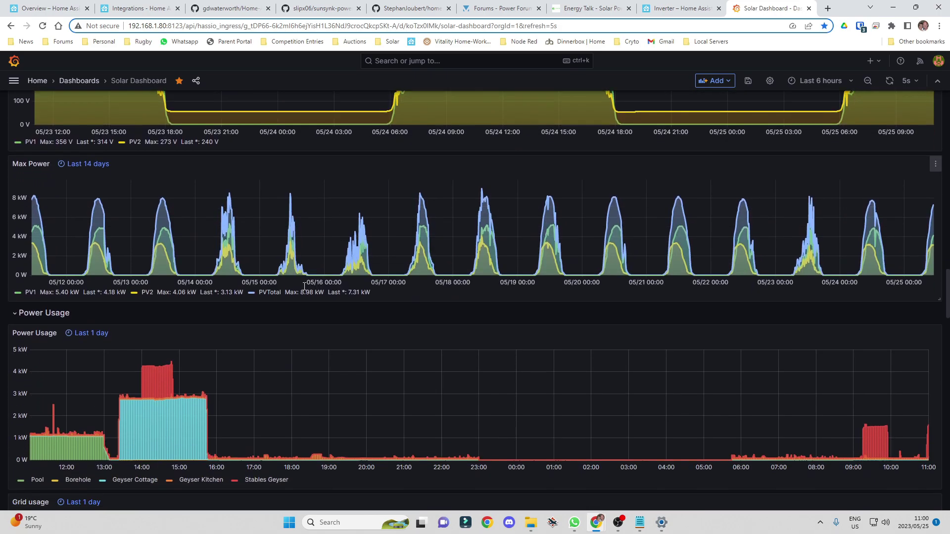
{"action": "scroll", "coordinate": [318, 257], "scroll_direction": "down", "scroll_amount": 2}
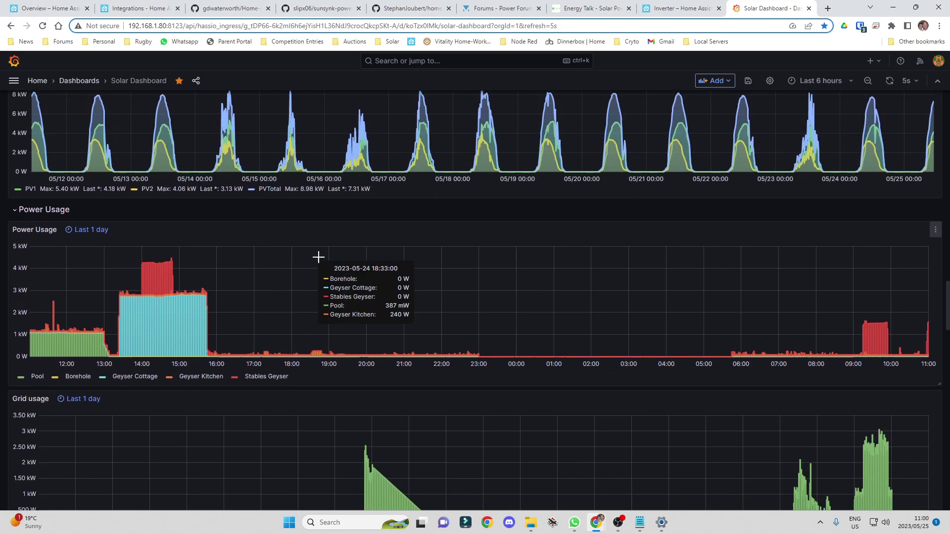
{"action": "scroll", "coordinate": [318, 257], "scroll_direction": "down", "scroll_amount": 1}
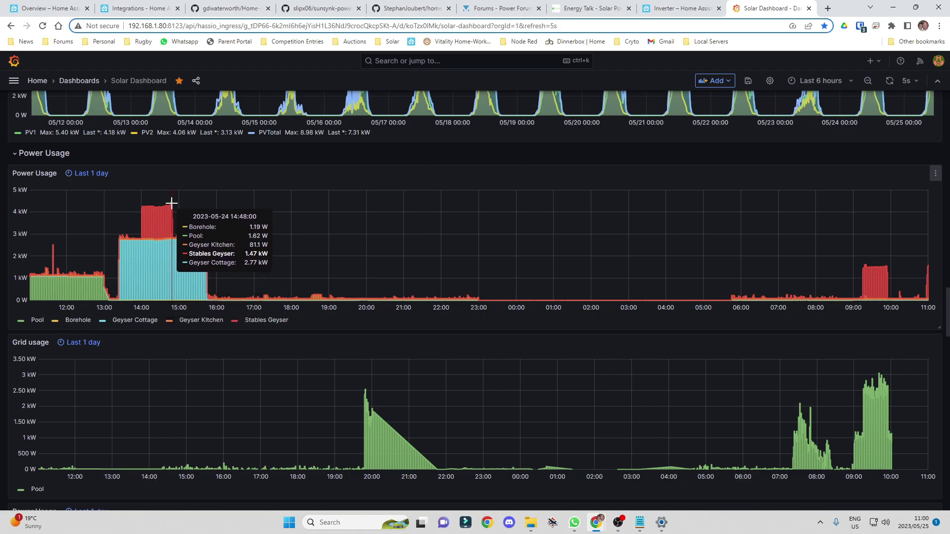
{"action": "scroll", "coordinate": [258, 346], "scroll_direction": "down", "scroll_amount": 6}
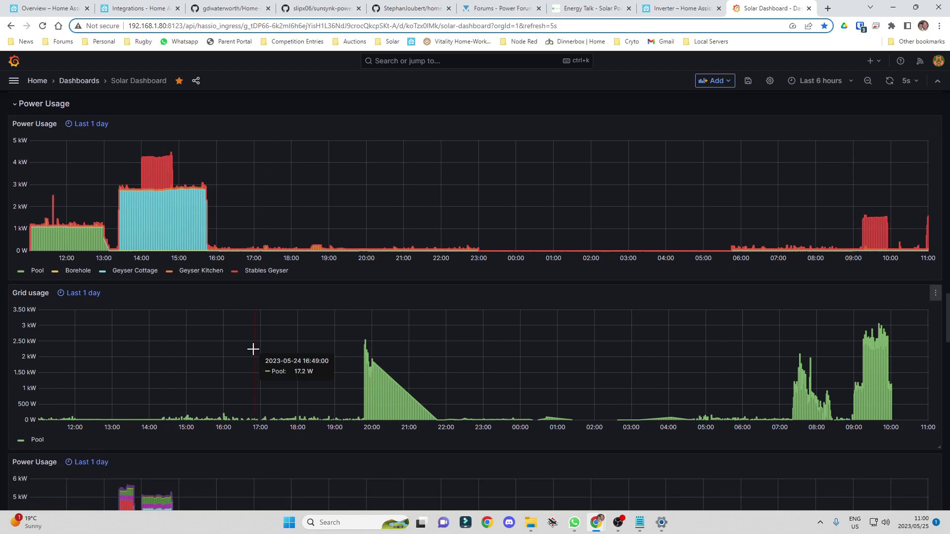
Scroll past the consumption panels to the Grid Import and 30-day Solar Produced charts.
{"action": "scroll", "coordinate": [257, 363], "scroll_direction": "down", "scroll_amount": 2}
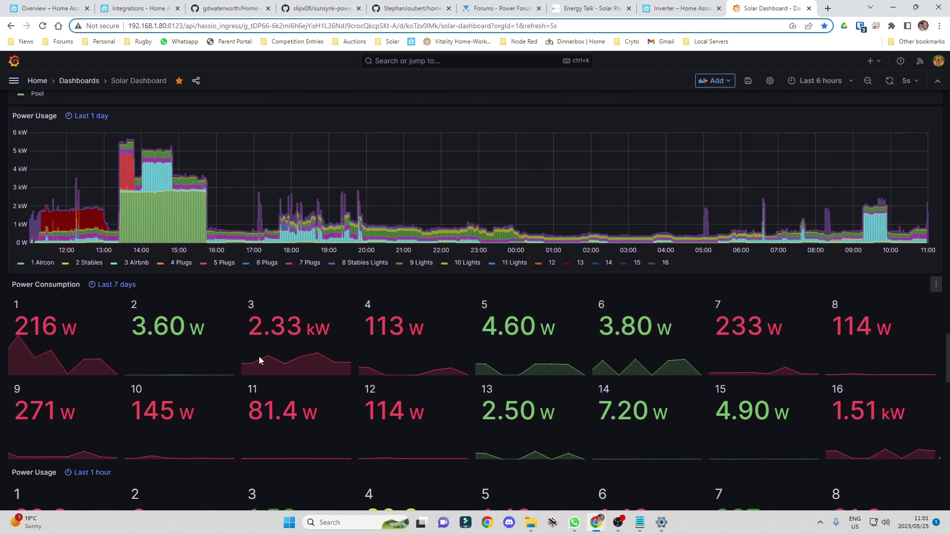
{"action": "scroll", "coordinate": [311, 391], "scroll_direction": "down", "scroll_amount": 2}
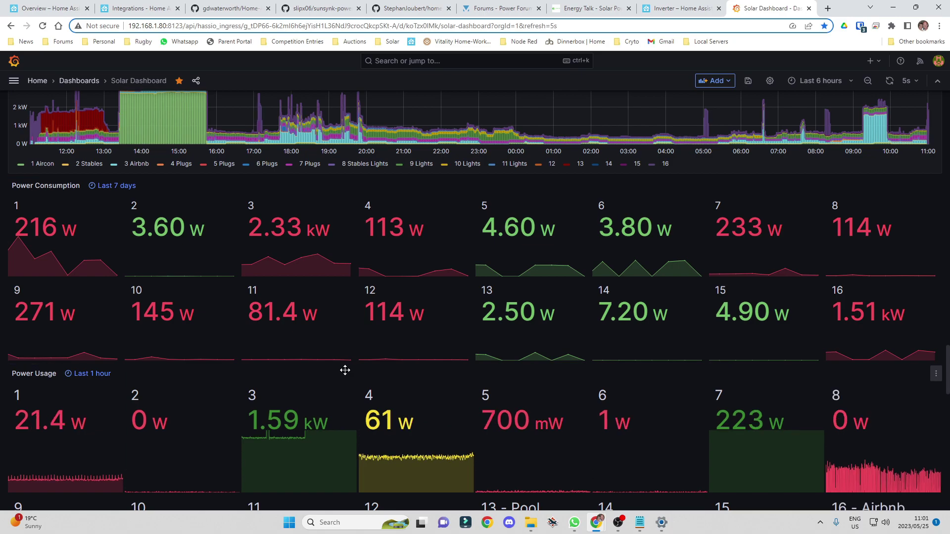
{"action": "scroll", "coordinate": [344, 370], "scroll_direction": "down", "scroll_amount": 4}
{"action": "scroll", "coordinate": [367, 376], "scroll_direction": "down", "scroll_amount": 2}
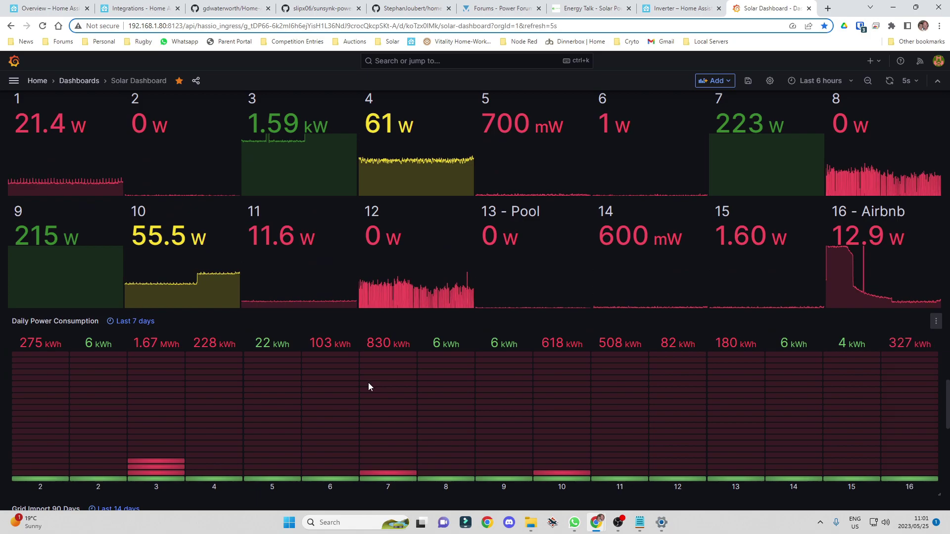
{"action": "scroll", "coordinate": [369, 384], "scroll_direction": "down", "scroll_amount": 6}
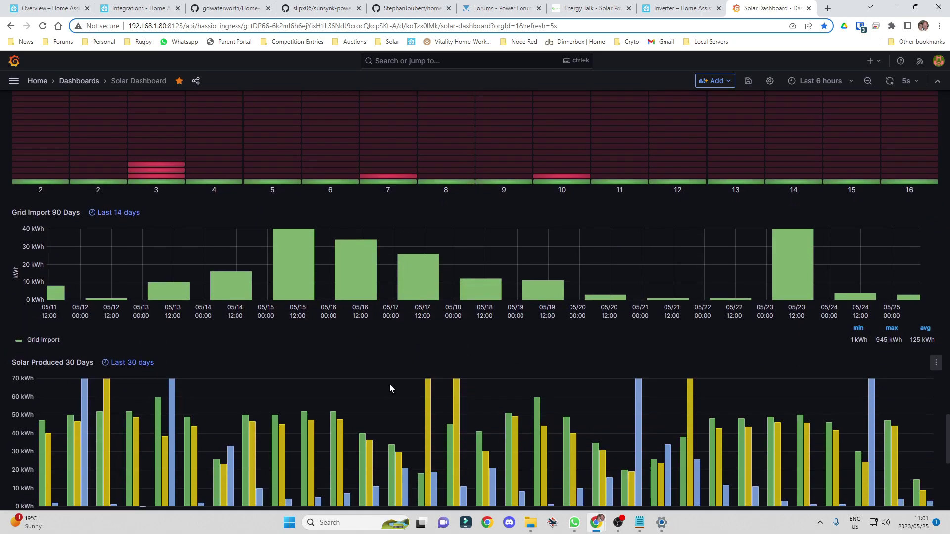
{"action": "scroll", "coordinate": [390, 386], "scroll_direction": "down", "scroll_amount": 2}
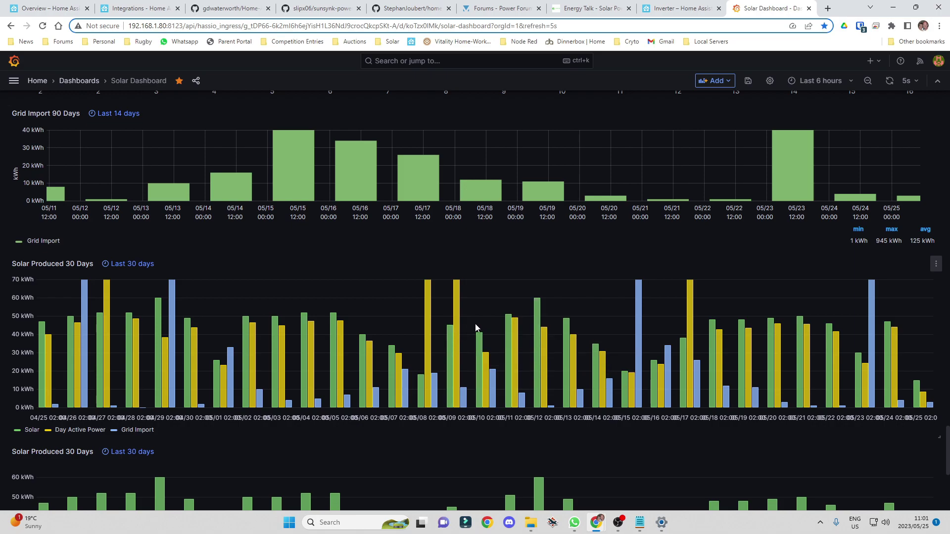
Review Grafana's Solar vs Forecast and Geyser Temp charts, then return to the Home Assistant Overview dashboard.
{"action": "scroll", "coordinate": [437, 332], "scroll_direction": "down", "scroll_amount": 4}
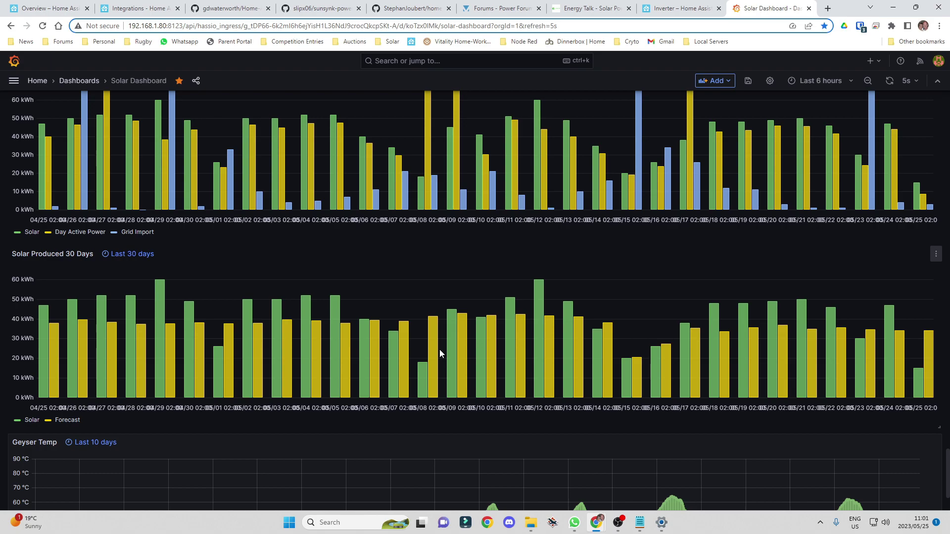
{"action": "scroll", "coordinate": [450, 347], "scroll_direction": "down", "scroll_amount": 1}
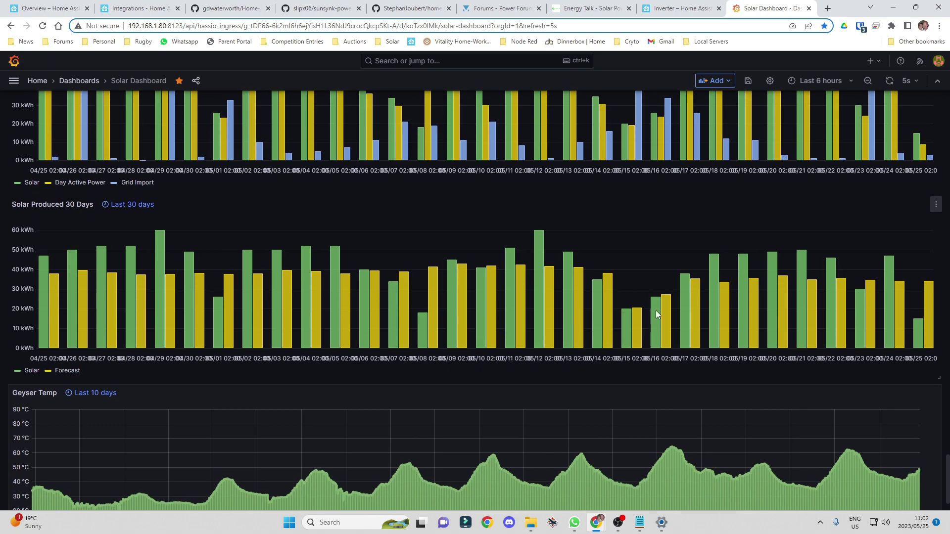
{"action": "scroll", "coordinate": [694, 355], "scroll_direction": "down", "scroll_amount": 1}
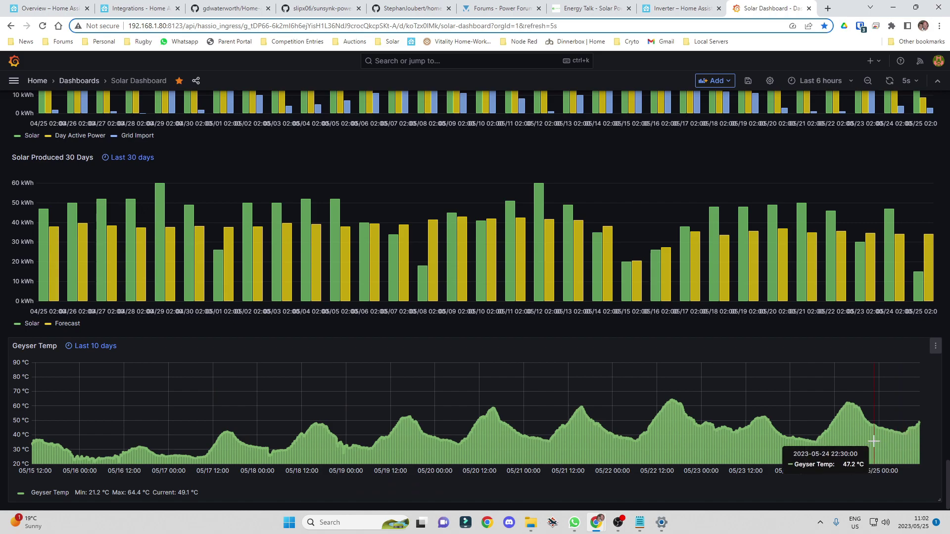
{"action": "scroll", "coordinate": [495, 351], "scroll_direction": "up", "scroll_amount": 15}
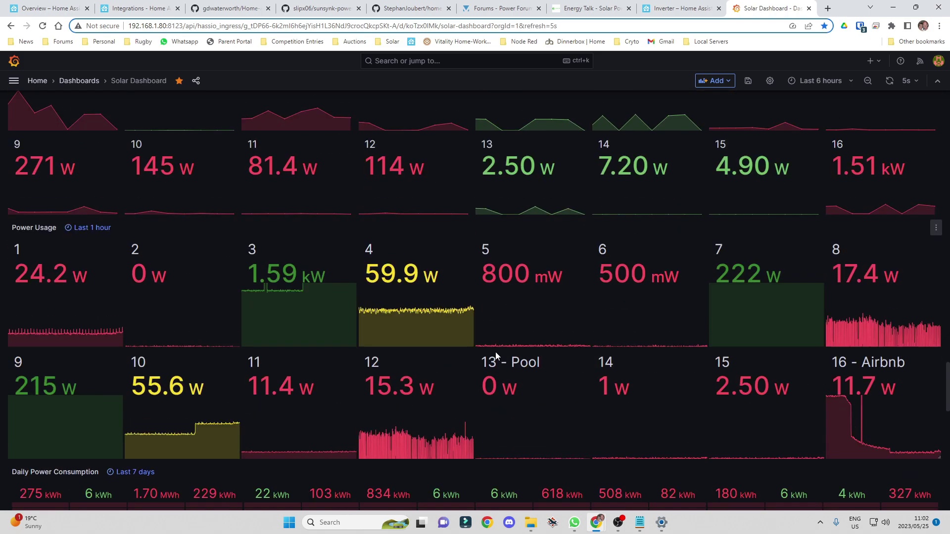
{"action": "scroll", "coordinate": [498, 355], "scroll_direction": "up", "scroll_amount": 10}
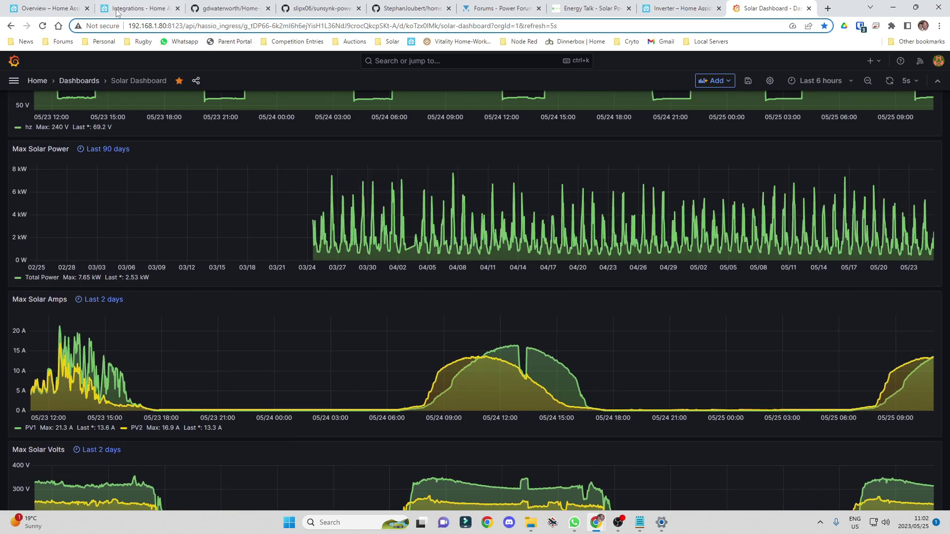
{"action": "left_click", "coordinate": [132, 10]}
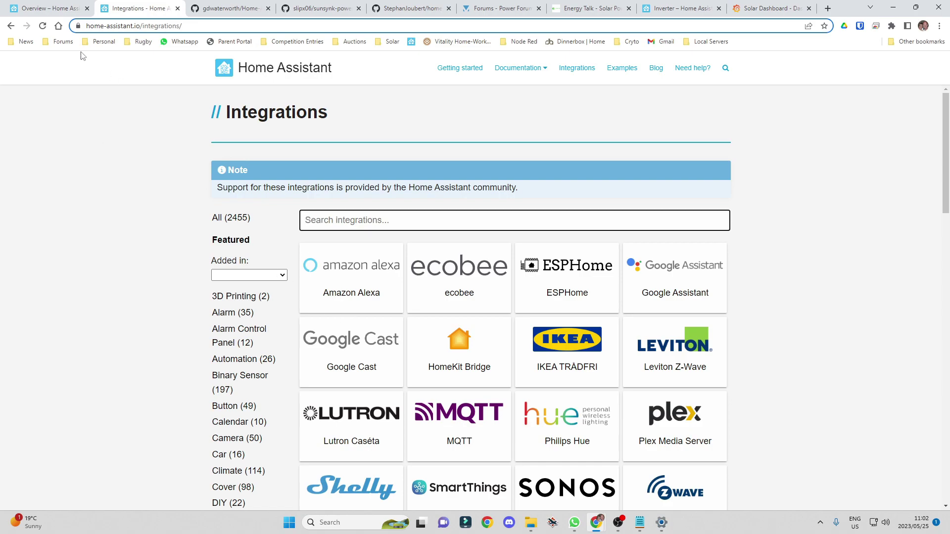
{"action": "left_click", "coordinate": [50, 9]}
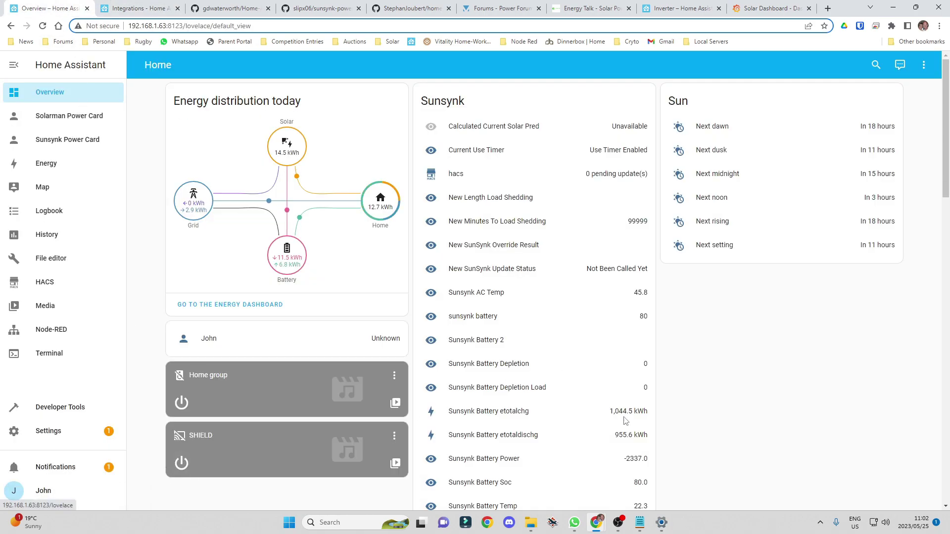
Look over the Inverter dashboard, then open the test dashboard with solar 7332 W, battery 63%, AC -26382 W gauges.
{"action": "scroll", "coordinate": [641, 340], "scroll_direction": "down", "scroll_amount": 4}
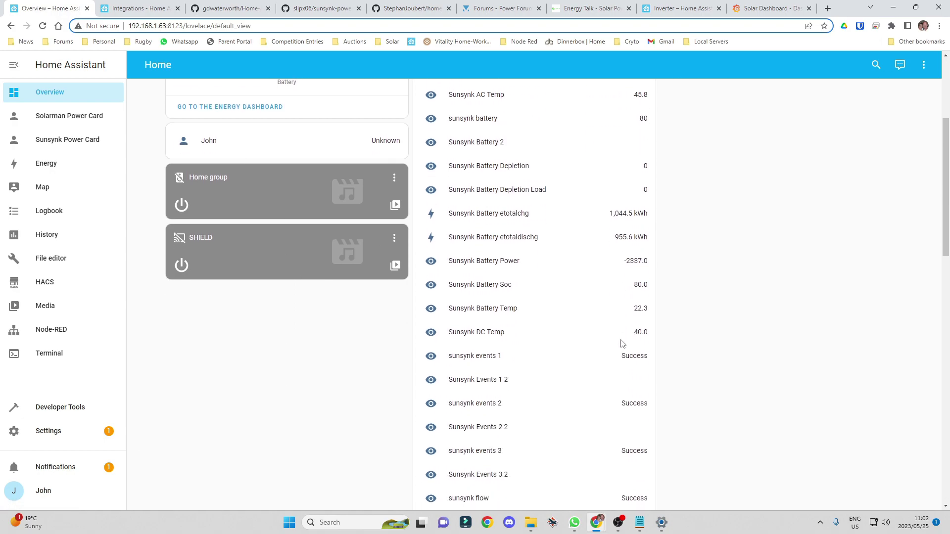
{"action": "scroll", "coordinate": [614, 343], "scroll_direction": "up", "scroll_amount": 4}
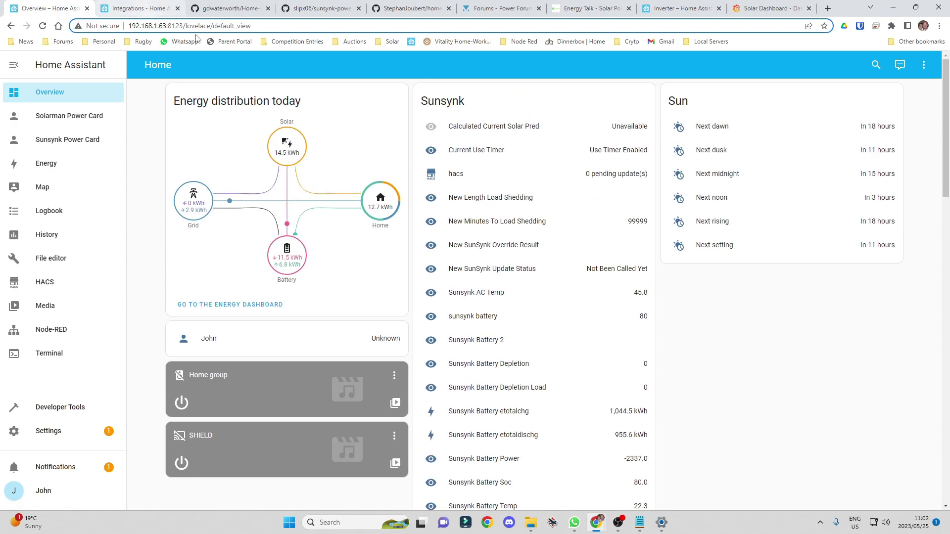
{"action": "left_click", "coordinate": [673, 8]}
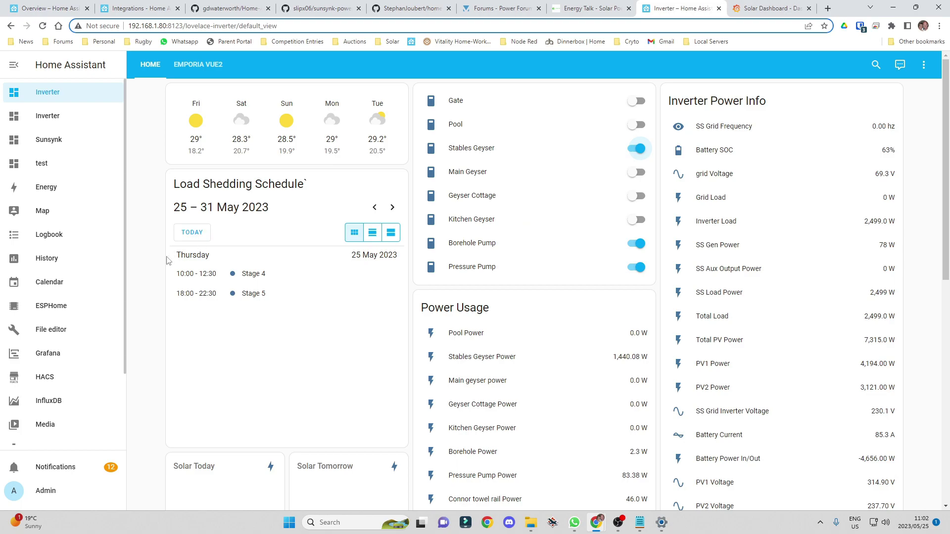
{"action": "scroll", "coordinate": [583, 297], "scroll_direction": "down", "scroll_amount": 5}
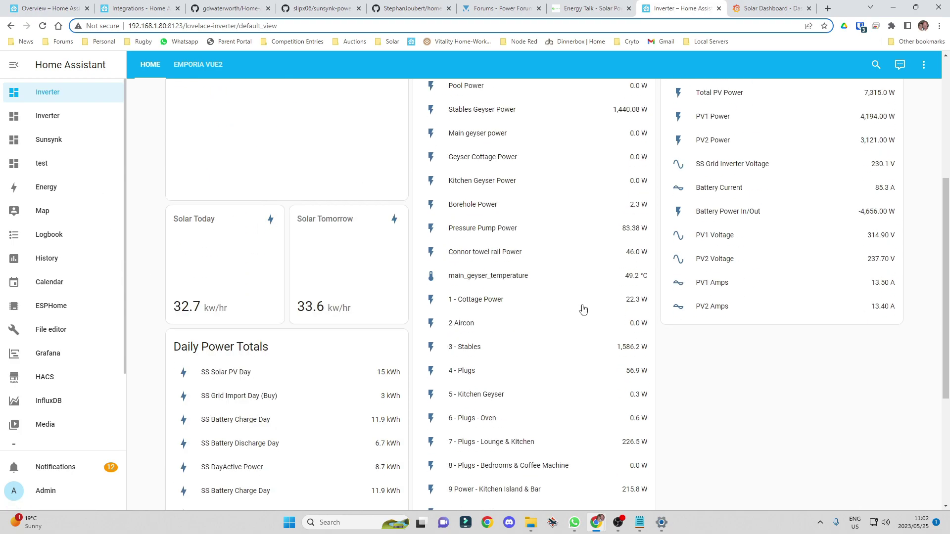
{"action": "scroll", "coordinate": [593, 307], "scroll_direction": "down", "scroll_amount": 5}
{"action": "scroll", "coordinate": [492, 284], "scroll_direction": "up", "scroll_amount": 10}
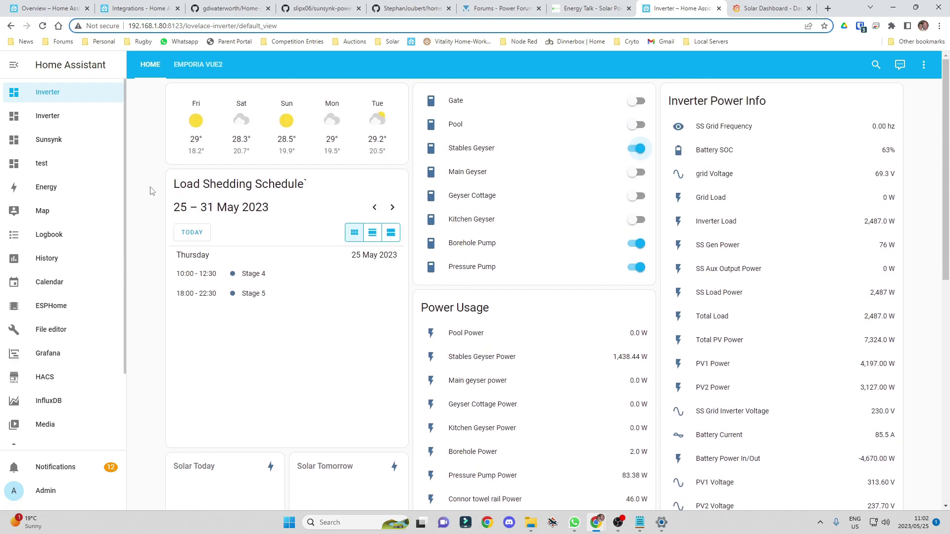
{"action": "left_click", "coordinate": [55, 164]}
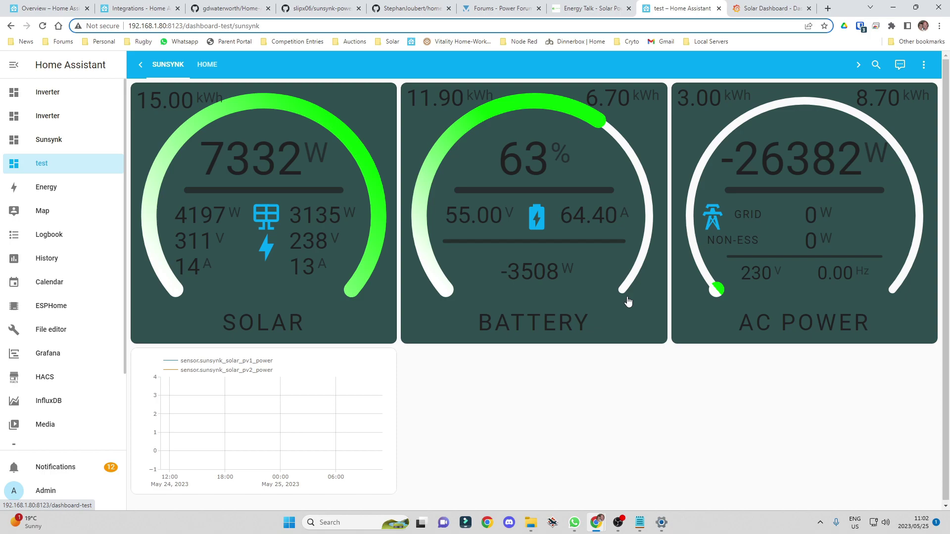
{"action": "left_click", "coordinate": [49, 141]}
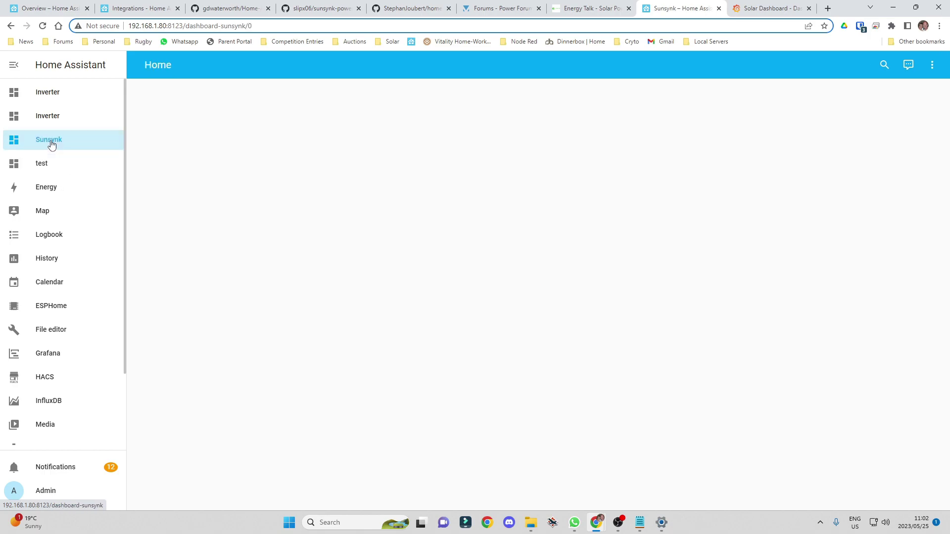
{"action": "scroll", "coordinate": [284, 280], "scroll_direction": "down", "scroll_amount": 5}
{"action": "scroll", "coordinate": [289, 281], "scroll_direction": "up", "scroll_amount": 5}
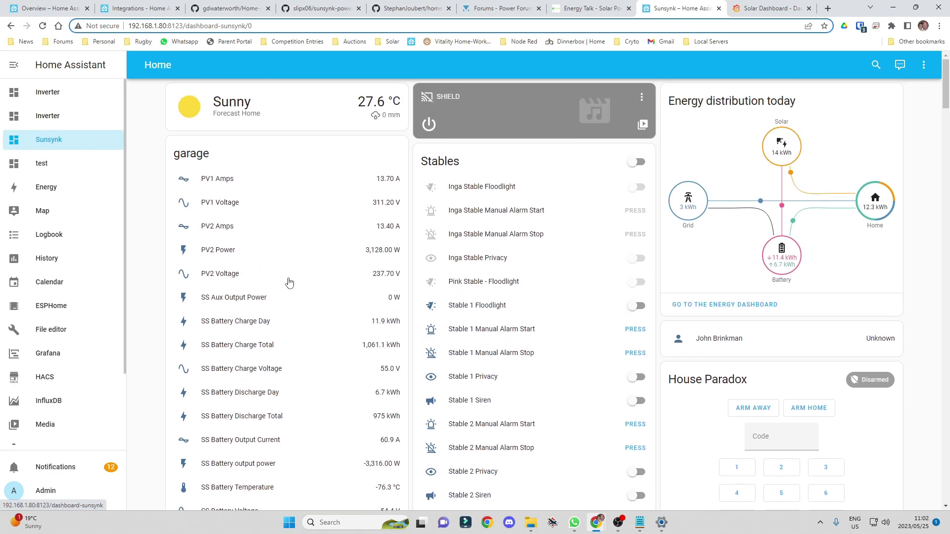
{"action": "scroll", "coordinate": [323, 293], "scroll_direction": "down", "scroll_amount": 4}
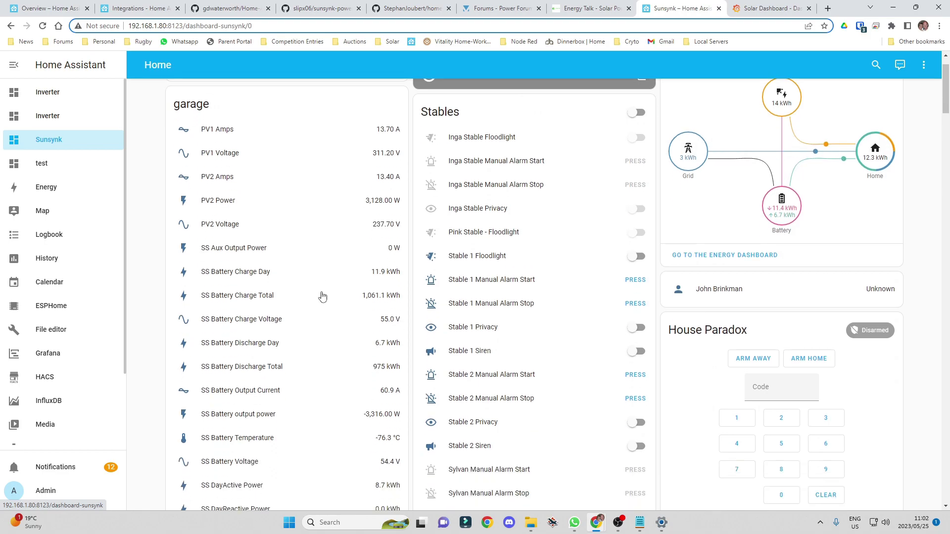
{"action": "scroll", "coordinate": [417, 300], "scroll_direction": "down", "scroll_amount": 5}
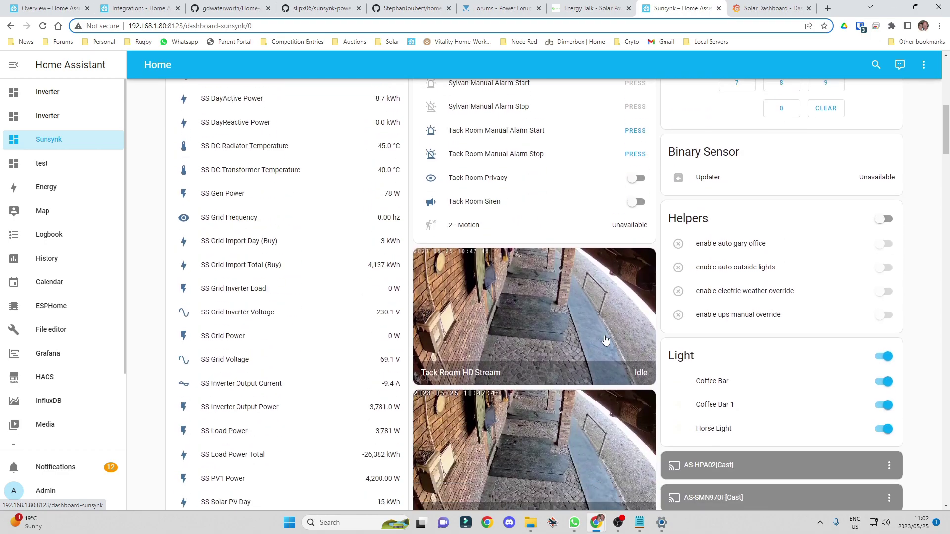
{"action": "scroll", "coordinate": [554, 322], "scroll_direction": "down", "scroll_amount": 2}
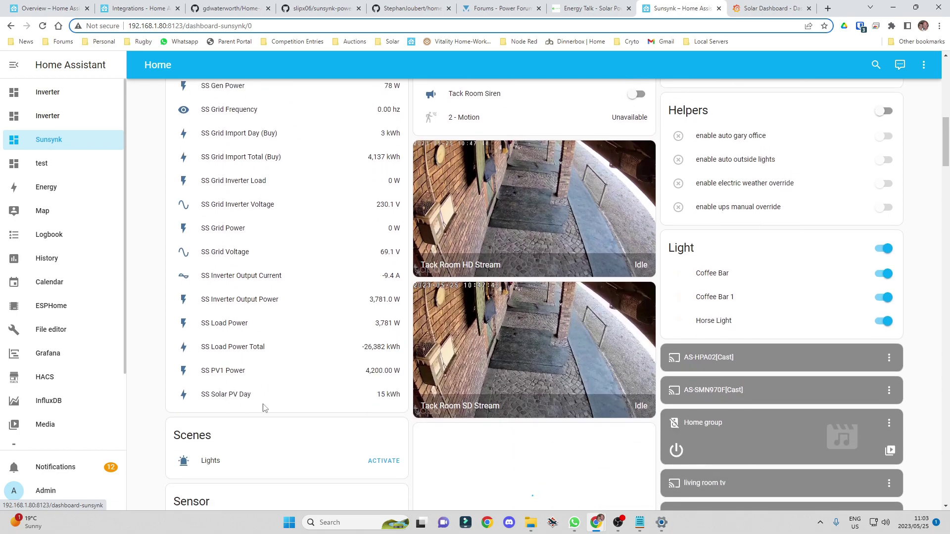
{"action": "scroll", "coordinate": [601, 327], "scroll_direction": "down", "scroll_amount": 2}
{"action": "scroll", "coordinate": [356, 380], "scroll_direction": "down", "scroll_amount": 3}
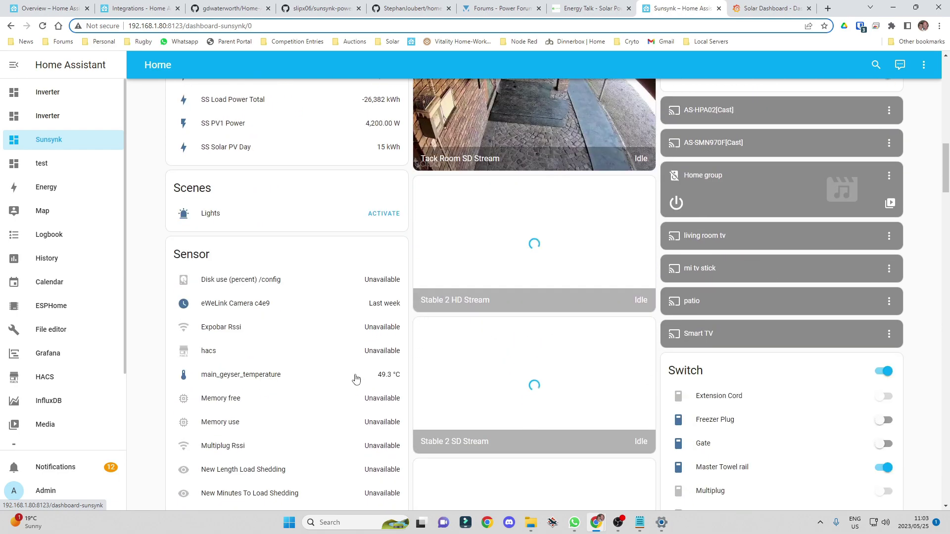
{"action": "scroll", "coordinate": [290, 338], "scroll_direction": "down", "scroll_amount": 2}
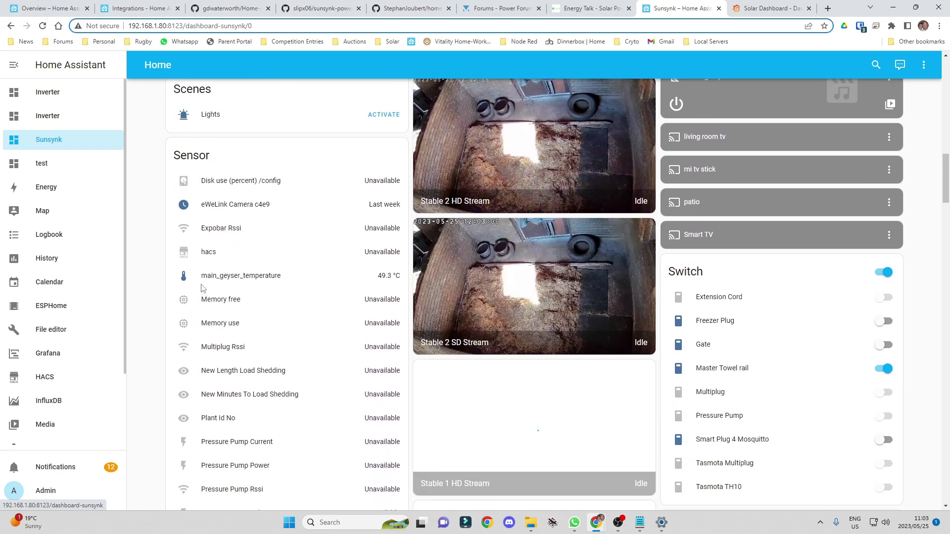
{"action": "scroll", "coordinate": [268, 356], "scroll_direction": "down", "scroll_amount": 1}
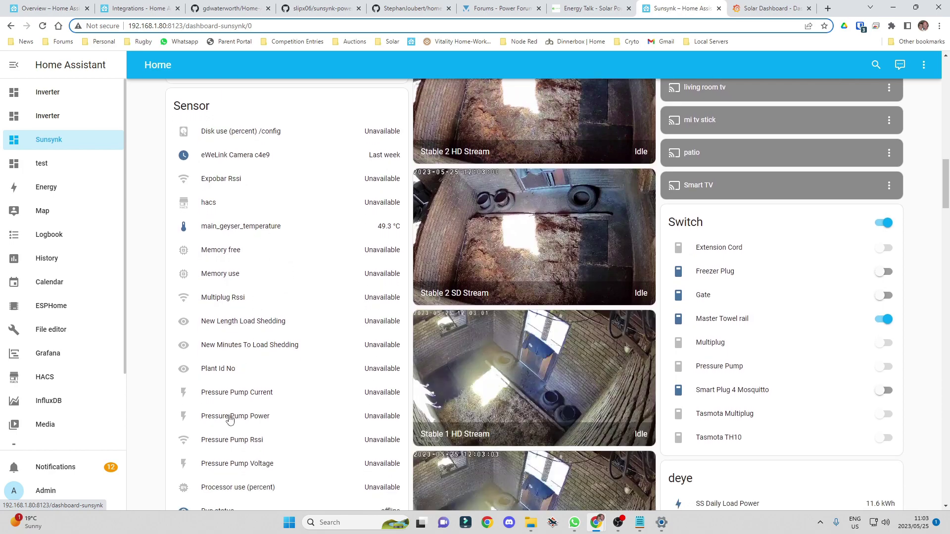
{"action": "scroll", "coordinate": [793, 122], "scroll_direction": "down", "scroll_amount": 3}
{"action": "scroll", "coordinate": [771, 293], "scroll_direction": "down", "scroll_amount": 4}
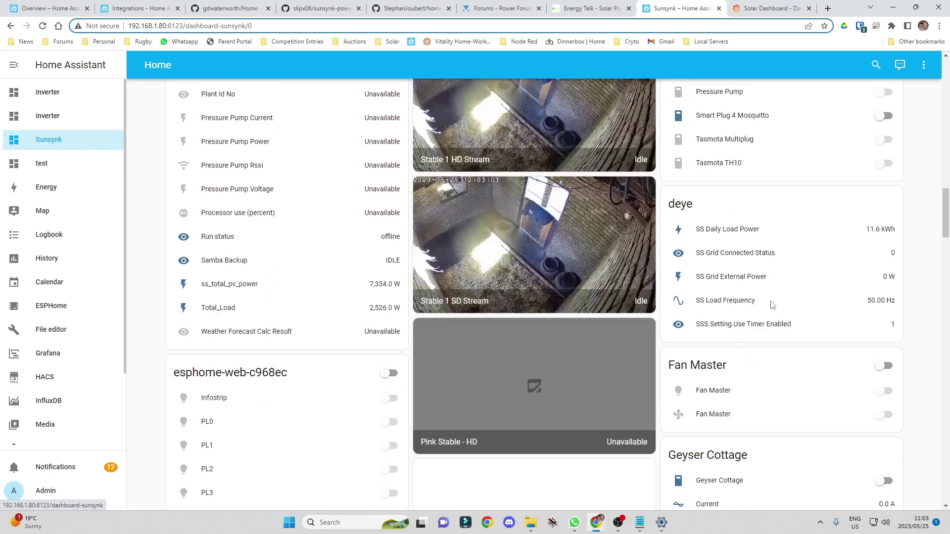
{"action": "scroll", "coordinate": [770, 330], "scroll_direction": "down", "scroll_amount": 1}
{"action": "scroll", "coordinate": [806, 314], "scroll_direction": "up", "scroll_amount": 2}
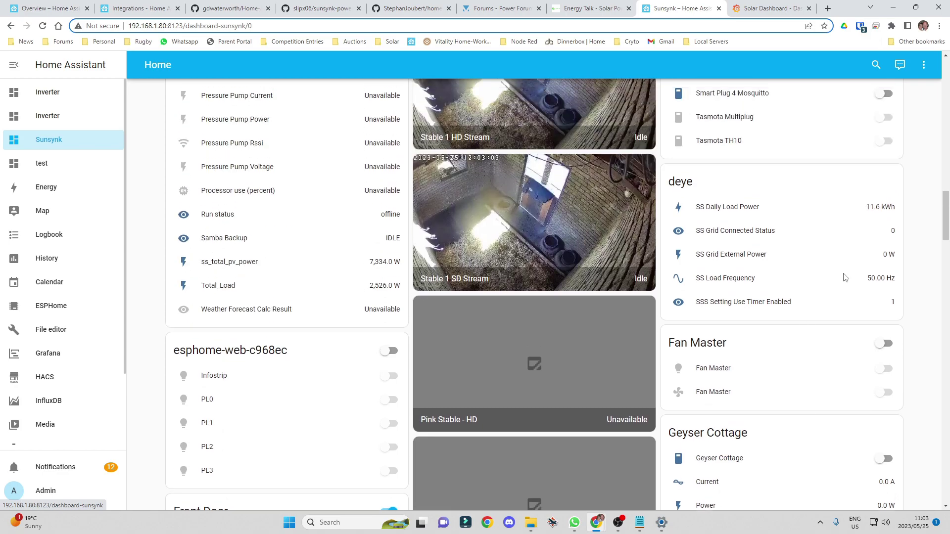
{"action": "scroll", "coordinate": [751, 345], "scroll_direction": "down", "scroll_amount": 5}
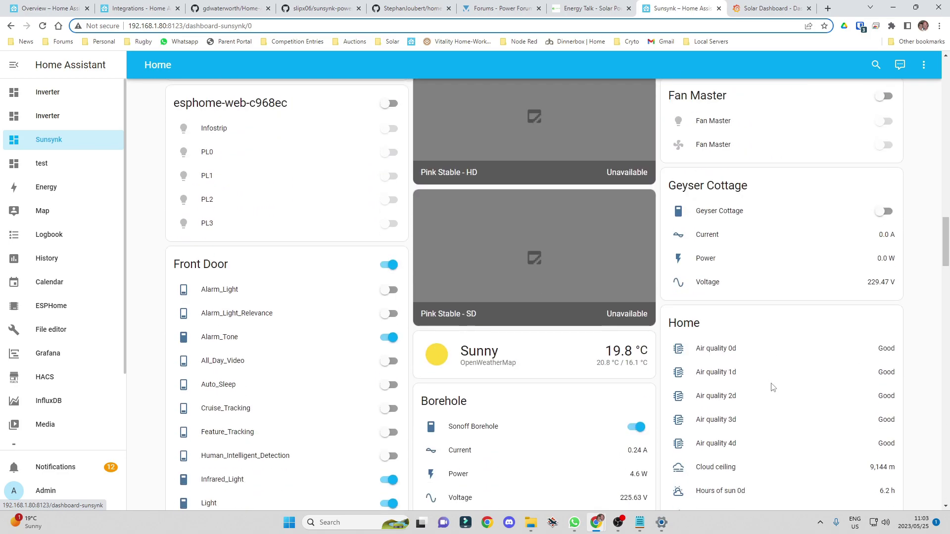
{"action": "scroll", "coordinate": [736, 425], "scroll_direction": "down", "scroll_amount": 2}
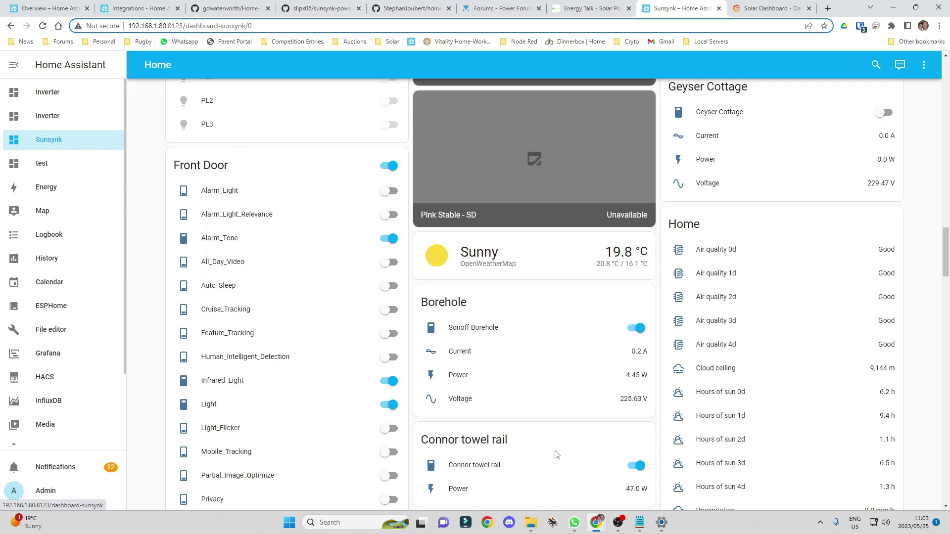
{"action": "scroll", "coordinate": [548, 448], "scroll_direction": "down", "scroll_amount": 5}
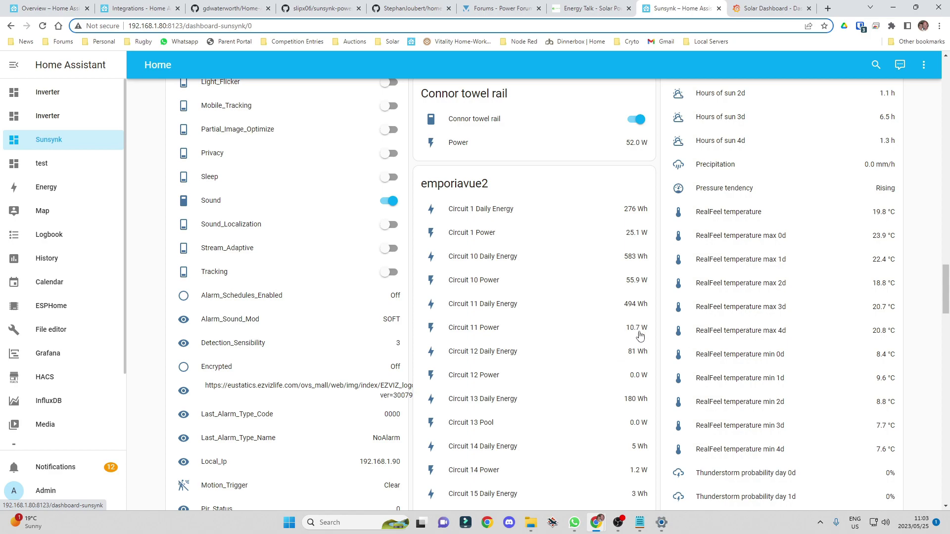
{"action": "scroll", "coordinate": [703, 324], "scroll_direction": "down", "scroll_amount": 7}
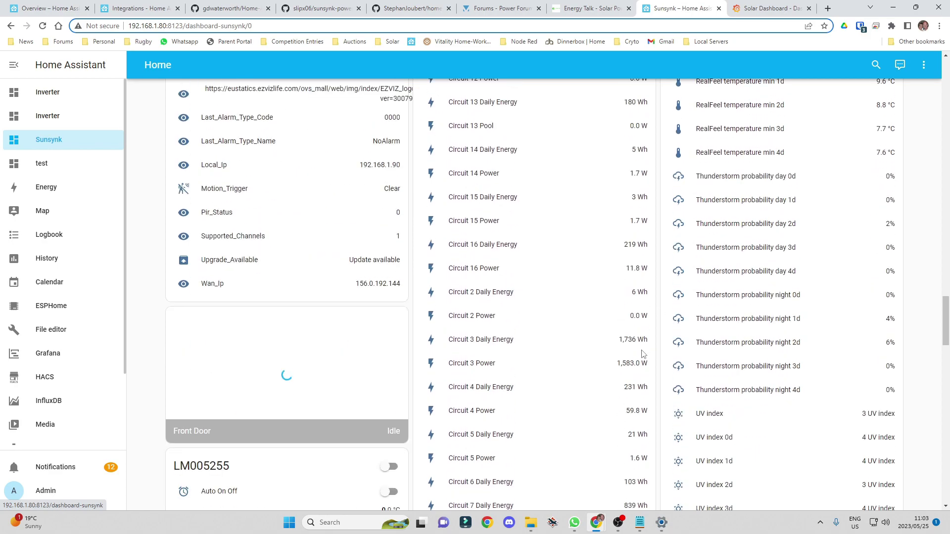
{"action": "scroll", "coordinate": [544, 198], "scroll_direction": "up", "scroll_amount": 4}
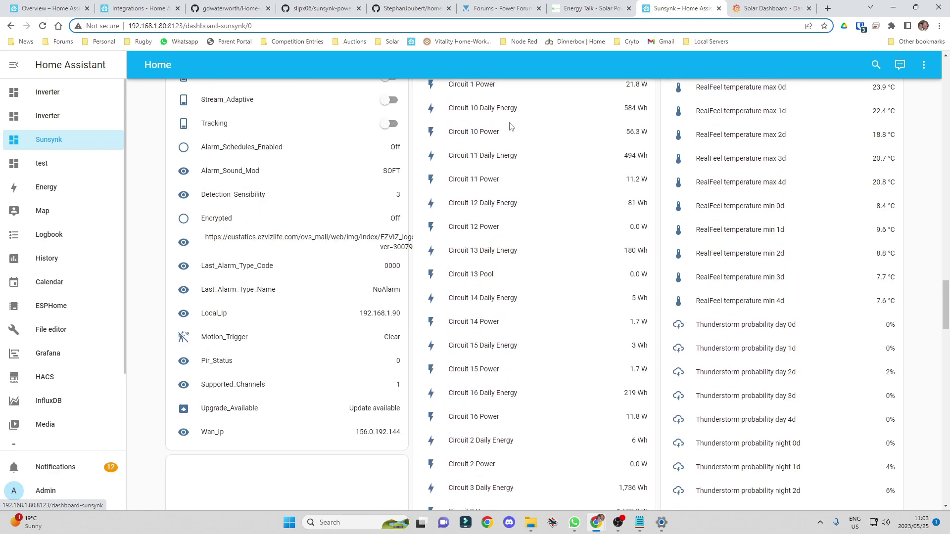
View the Power Forum homepage, then the Energy Talk forum categories page.
{"action": "left_click", "coordinate": [491, 10]}
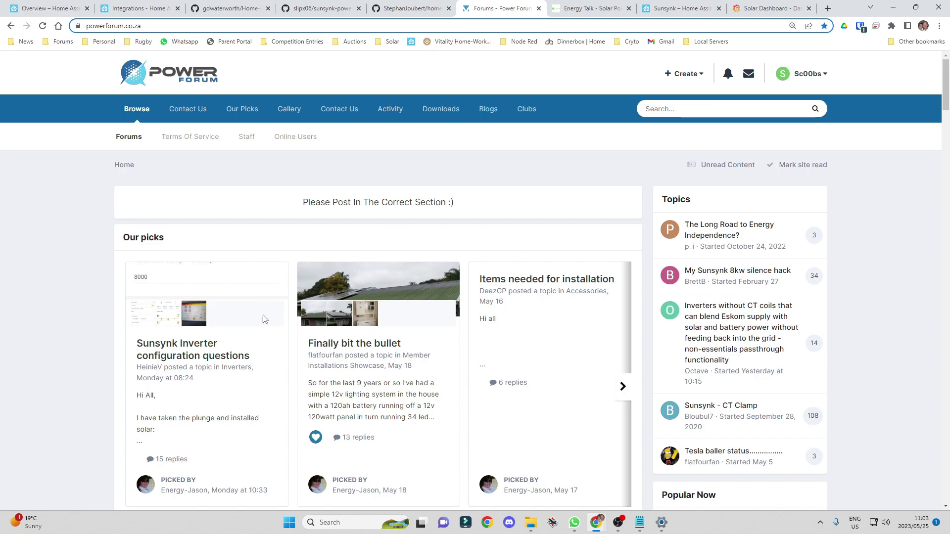
{"action": "left_click", "coordinate": [593, 8]}
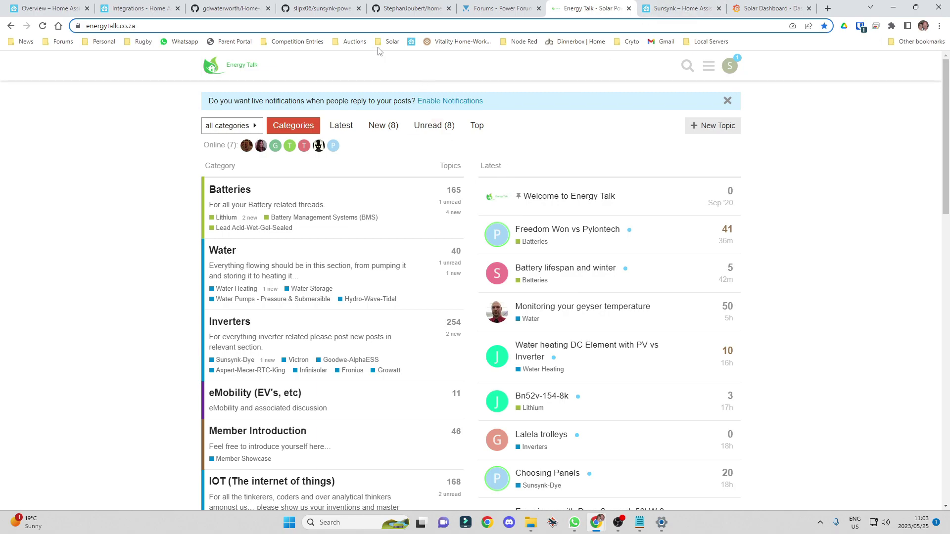
Go from the Integrations page to the home-assistant.io Blog, topped by the '2023.5: Let's talk!' post.
{"action": "left_click", "coordinate": [136, 7]}
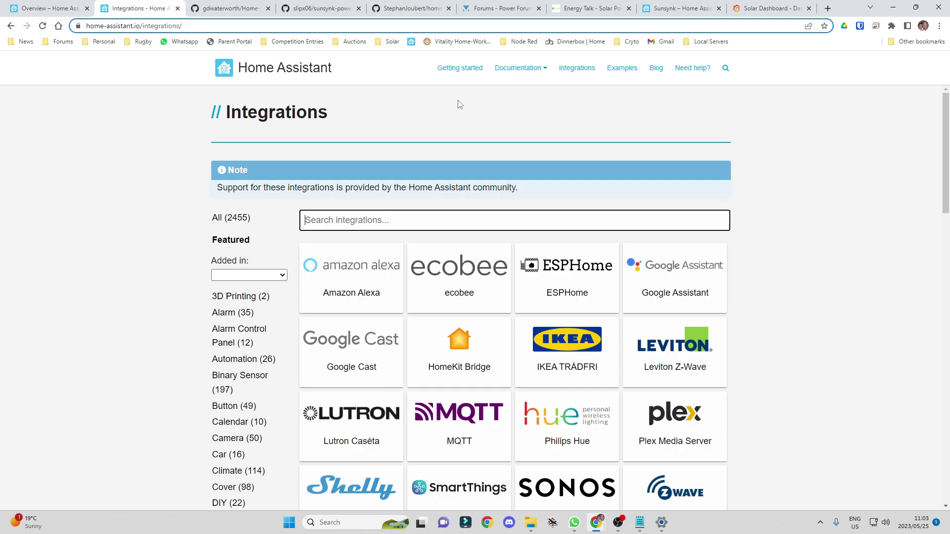
{"action": "left_click", "coordinate": [283, 64]}
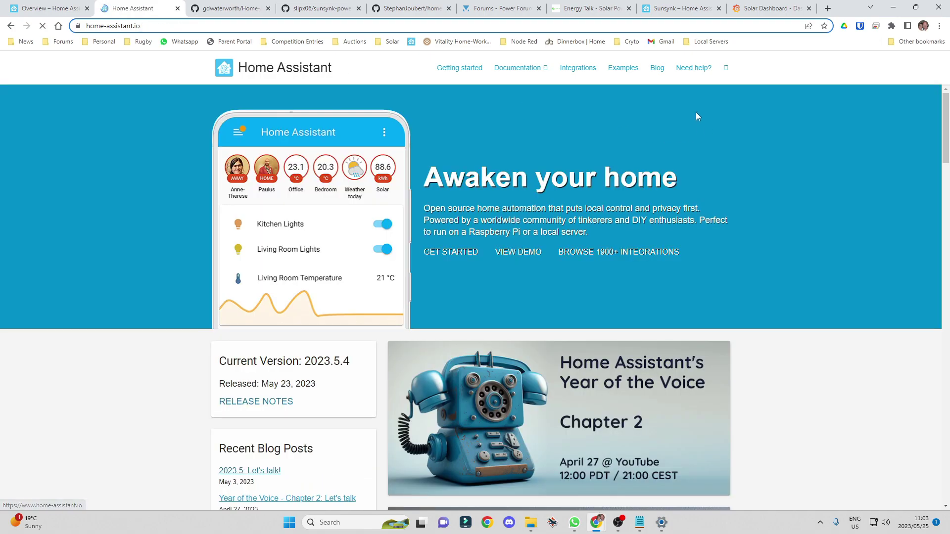
{"action": "left_click", "coordinate": [655, 69]}
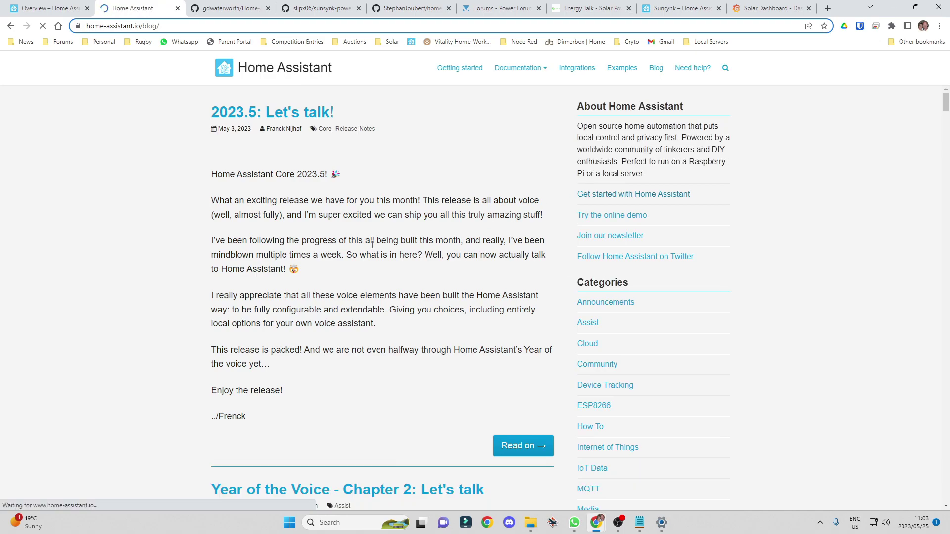
{"action": "mouse_move", "coordinate": [543, 72]}
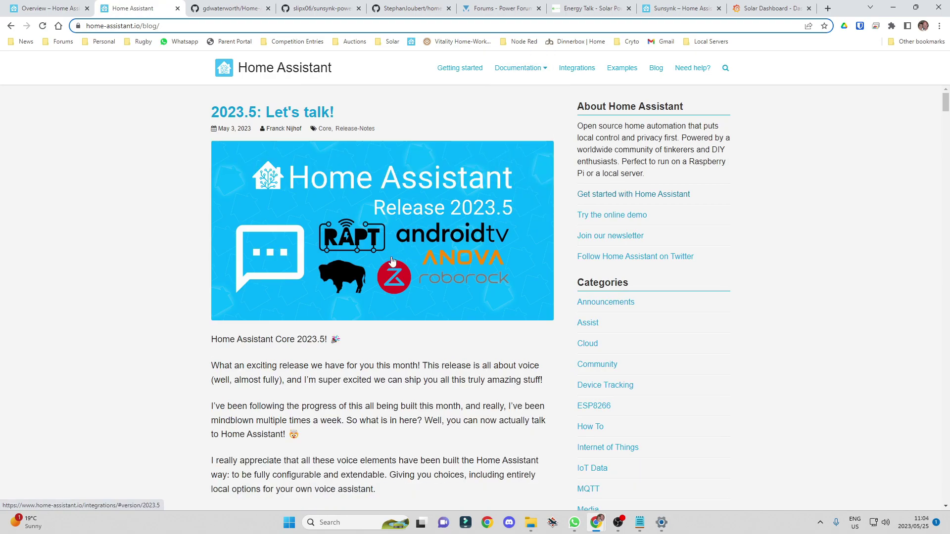
{"action": "scroll", "coordinate": [87, 327], "scroll_direction": "down", "scroll_amount": 5}
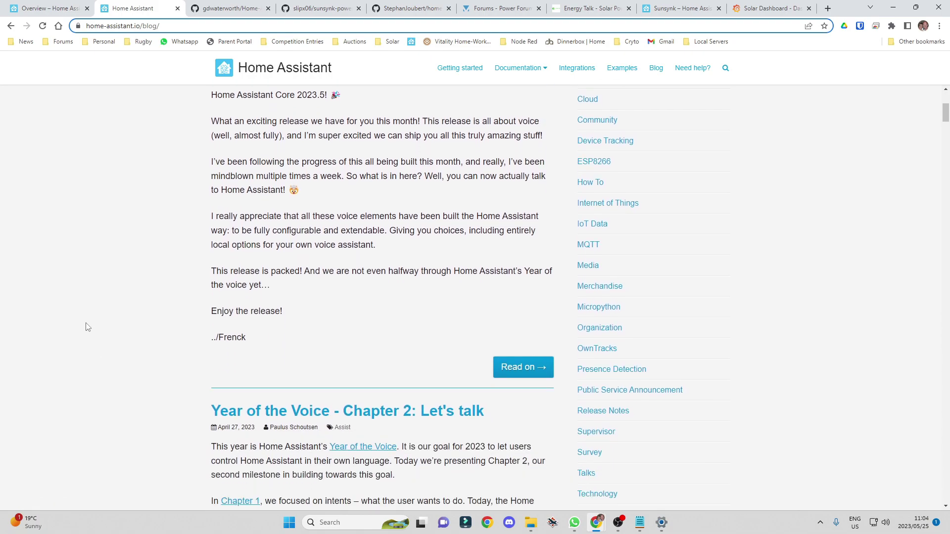
{"action": "scroll", "coordinate": [88, 329], "scroll_direction": "down", "scroll_amount": 2}
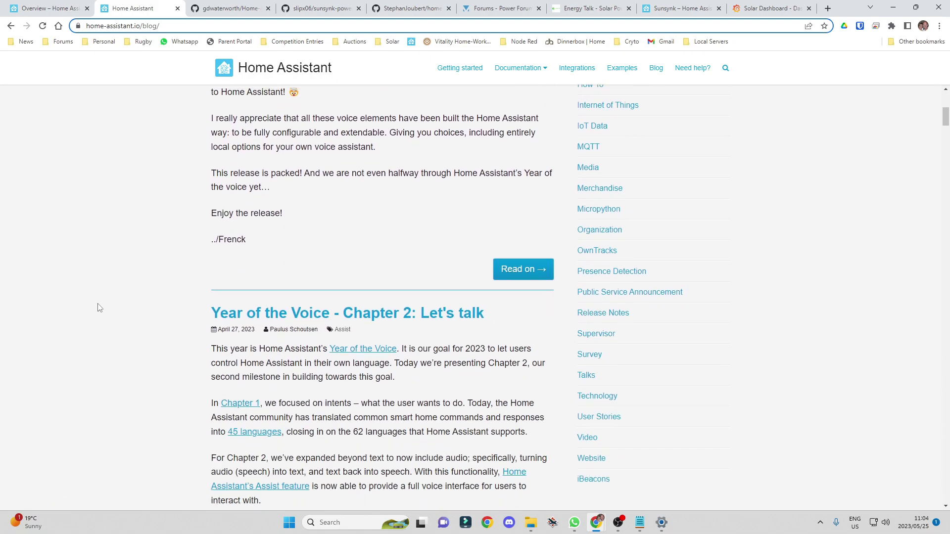
{"action": "scroll", "coordinate": [102, 307], "scroll_direction": "up", "scroll_amount": 5}
{"action": "scroll", "coordinate": [104, 306], "scroll_direction": "up", "scroll_amount": 2}
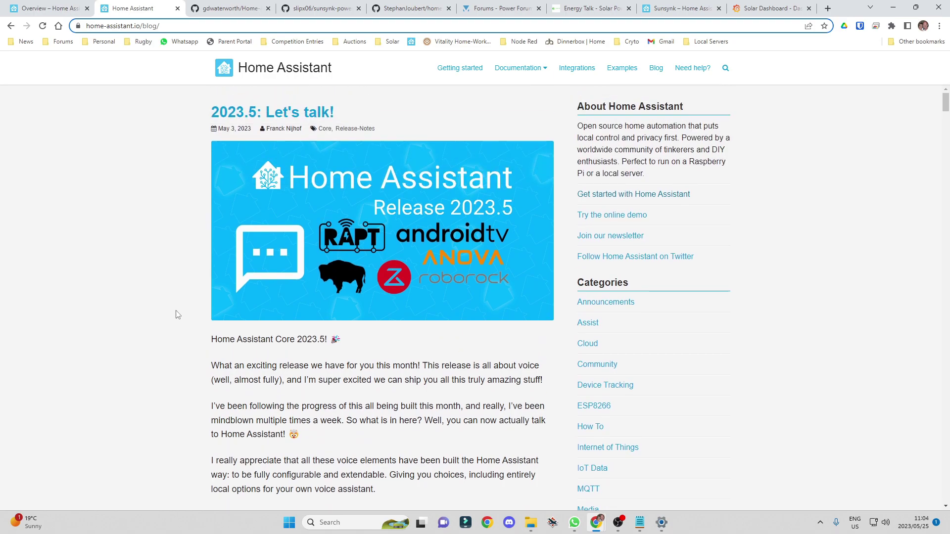